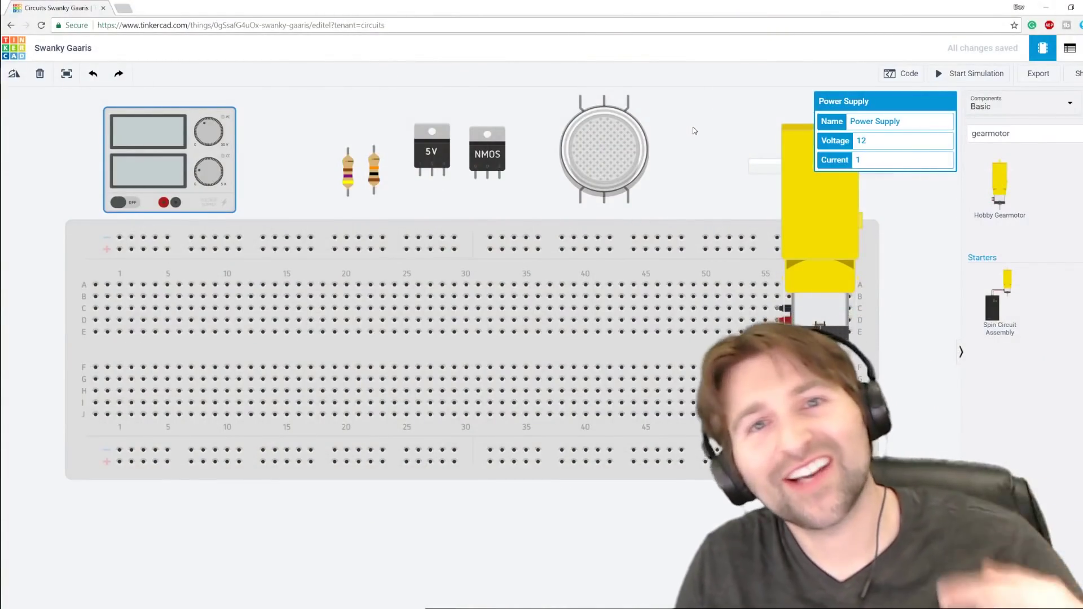
Step: Move the 12 V power supply below the breadboard's lower-left corner and check the 470 Ω resistor
left_click(781, 123)
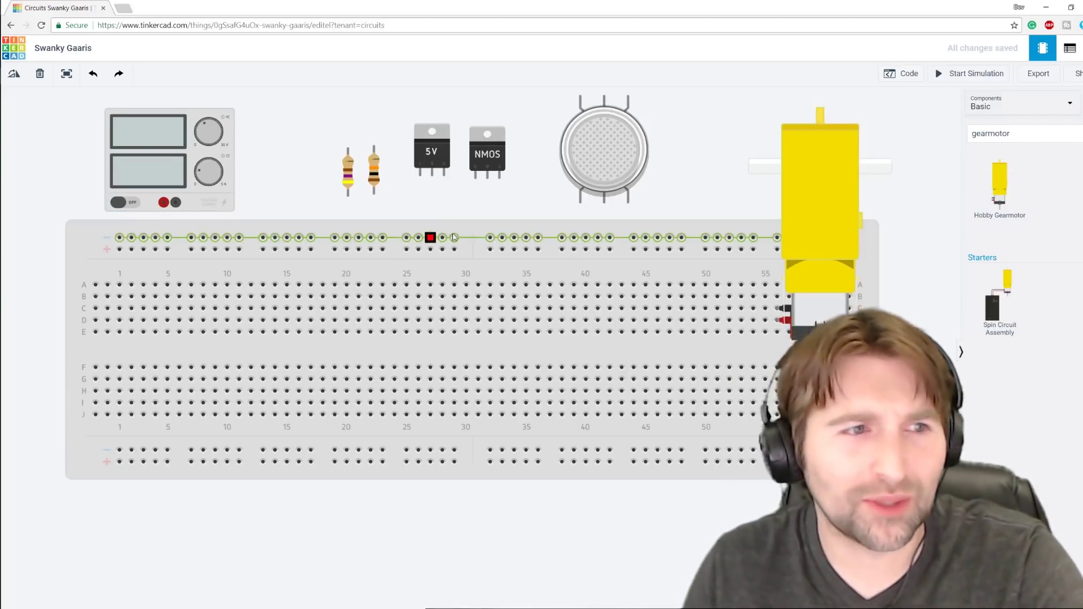
left_click_drag(178, 118, 167, 428)
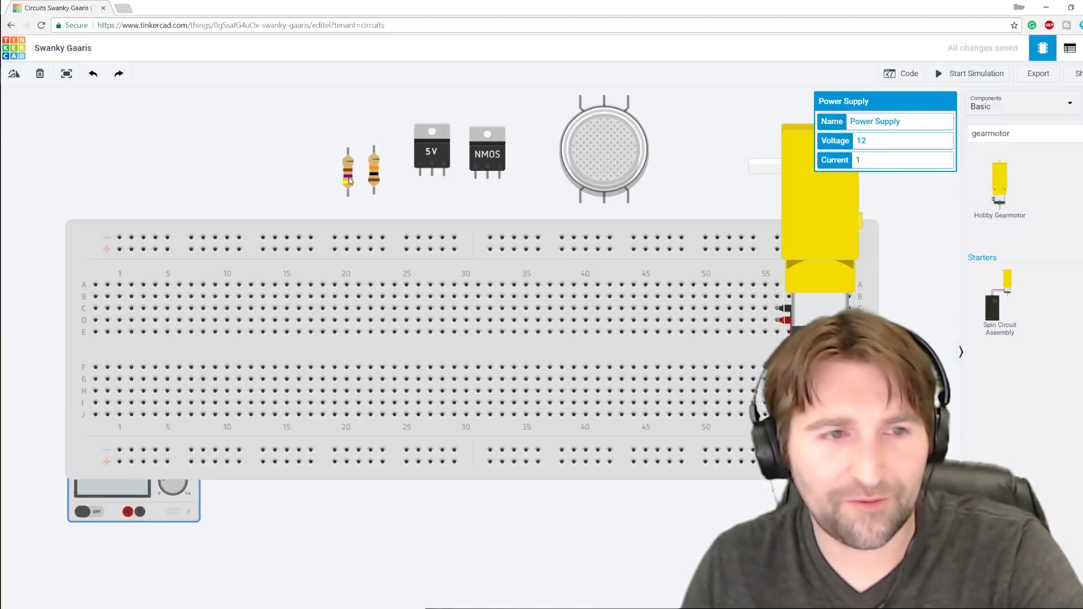
left_click(349, 181)
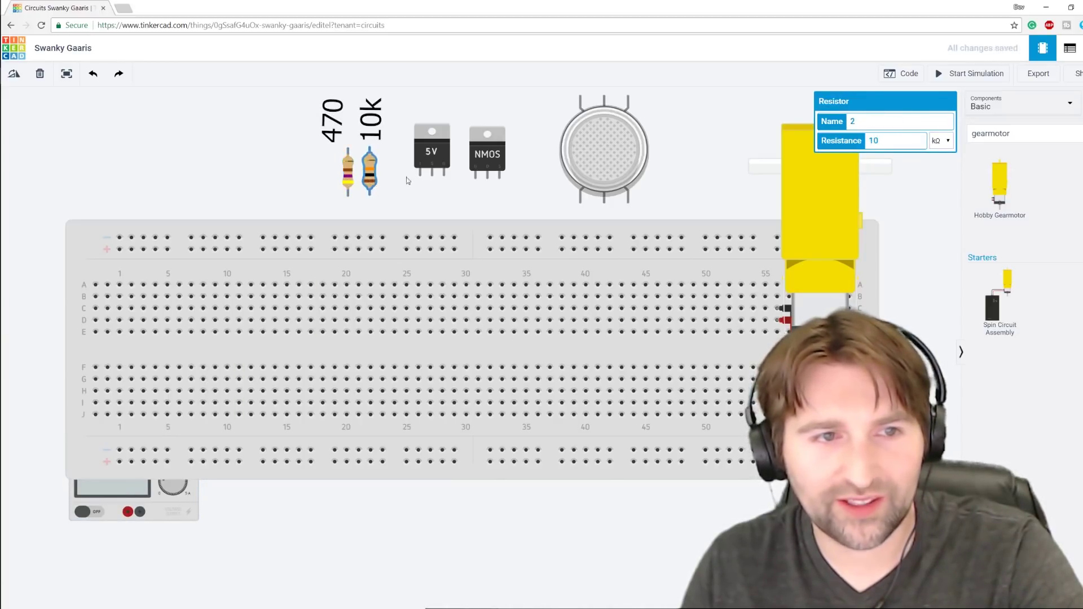
Step: Nudge the 5V regulator slightly left and inspect the gas sensor and gearmotor
left_click_drag(443, 148, 476, 165)
left_click(630, 149)
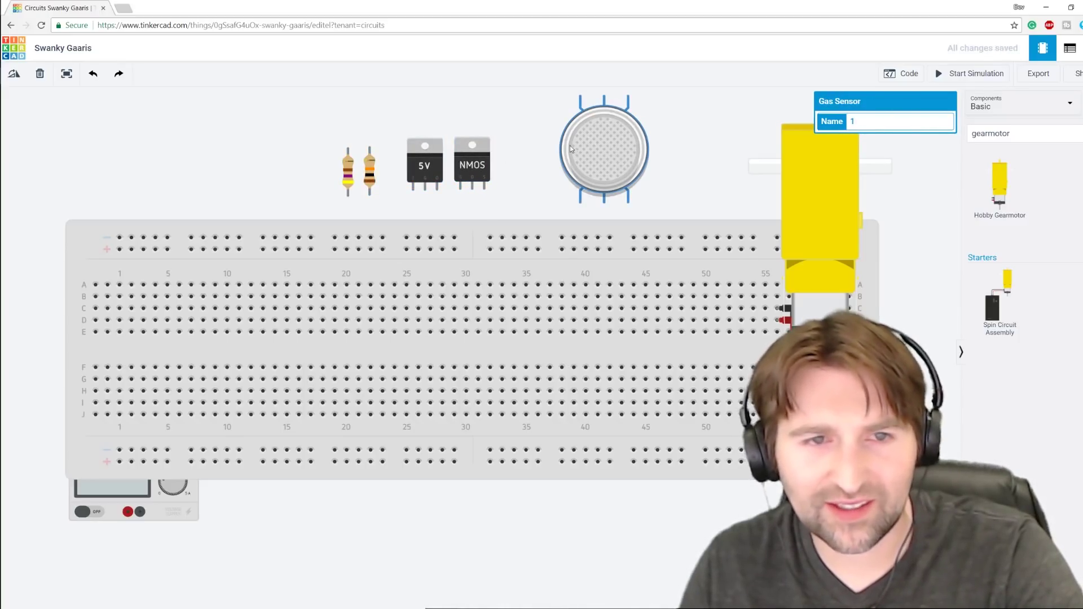
left_click(825, 195)
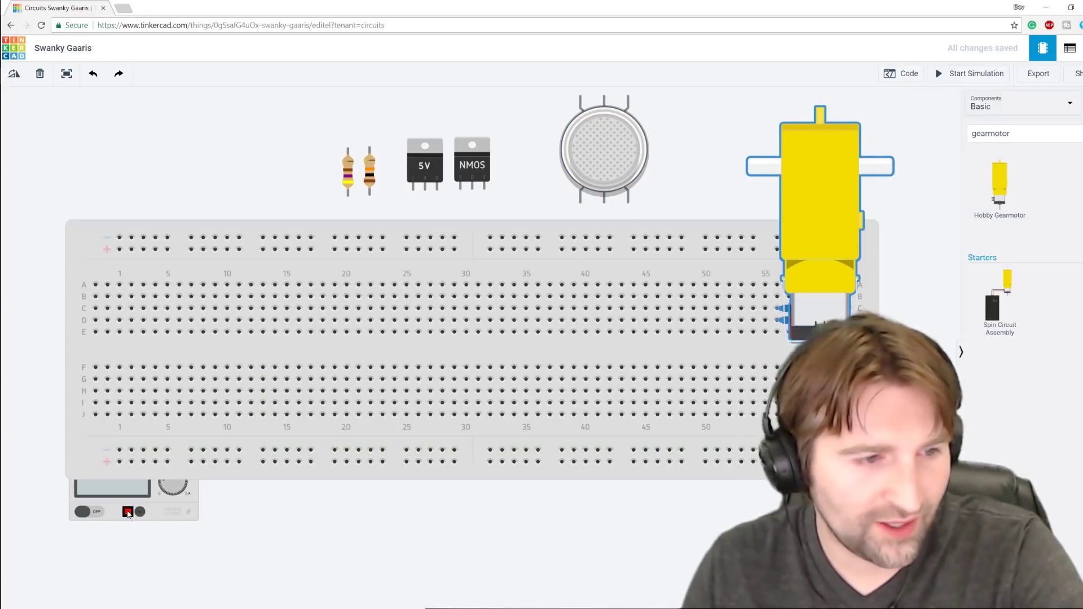
Step: Draw wires from the supply's positive and negative terminals to the bottom positive and negative rails
left_click(128, 513)
left_click(130, 462)
left_click(140, 512)
left_click(143, 450)
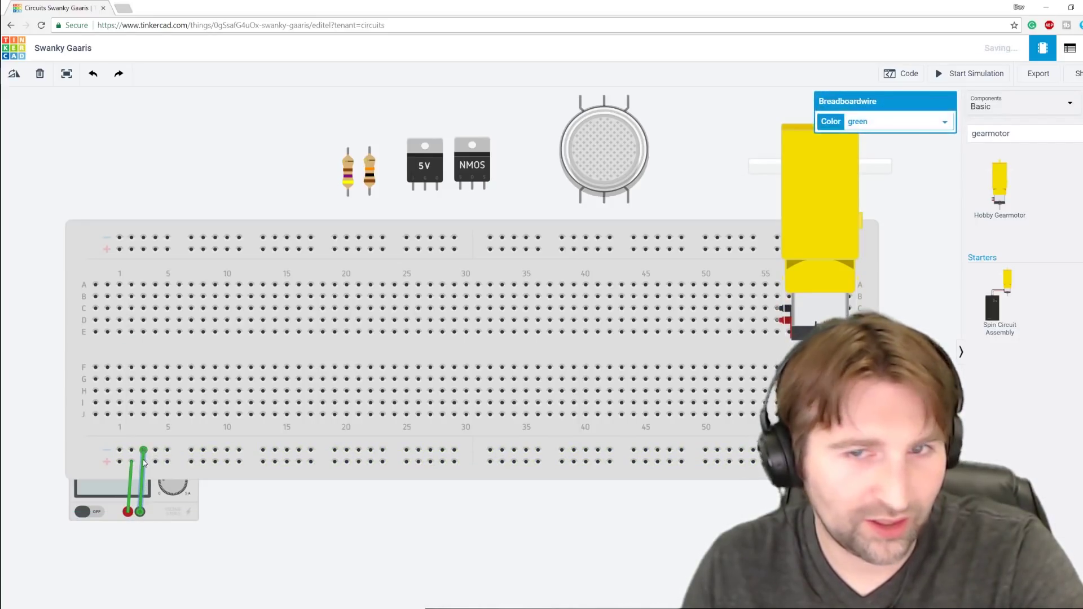
Step: Colour the negative supply wire black and the positive supply wire red
left_click(885, 124)
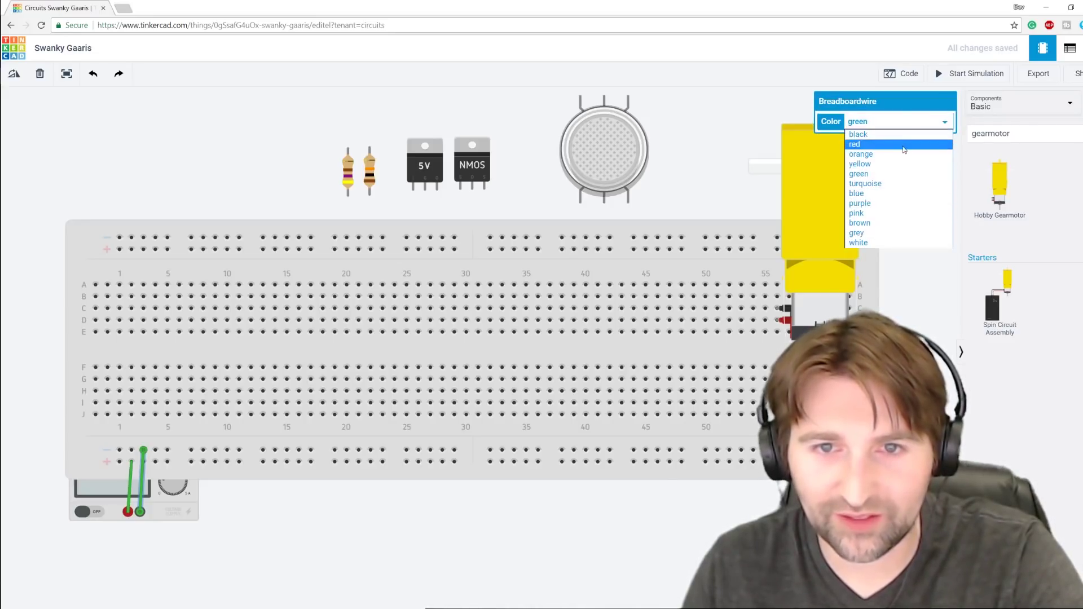
left_click(857, 144)
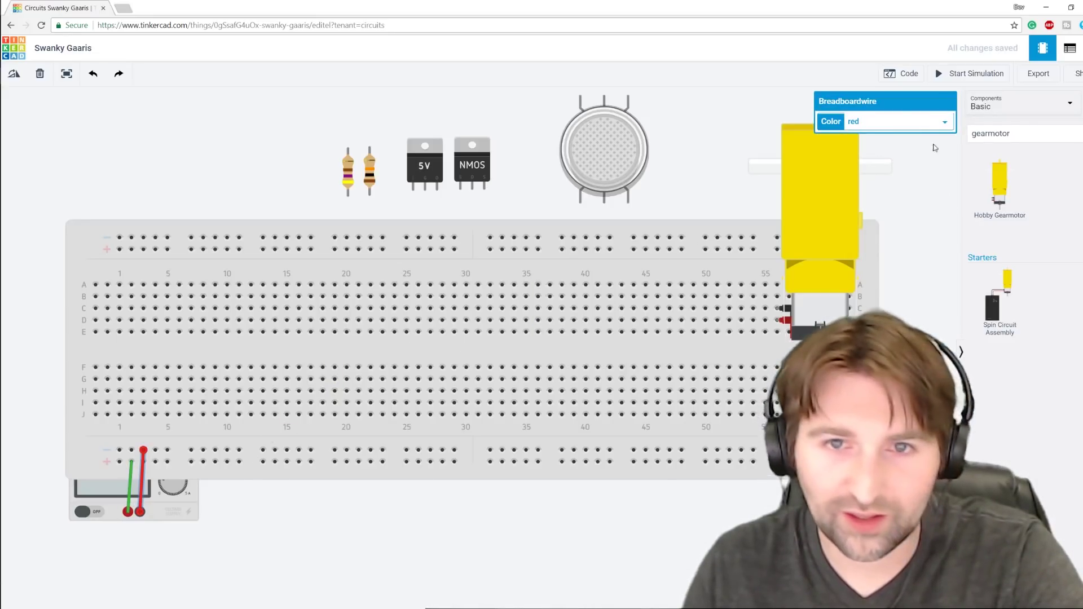
left_click(894, 122)
left_click(880, 135)
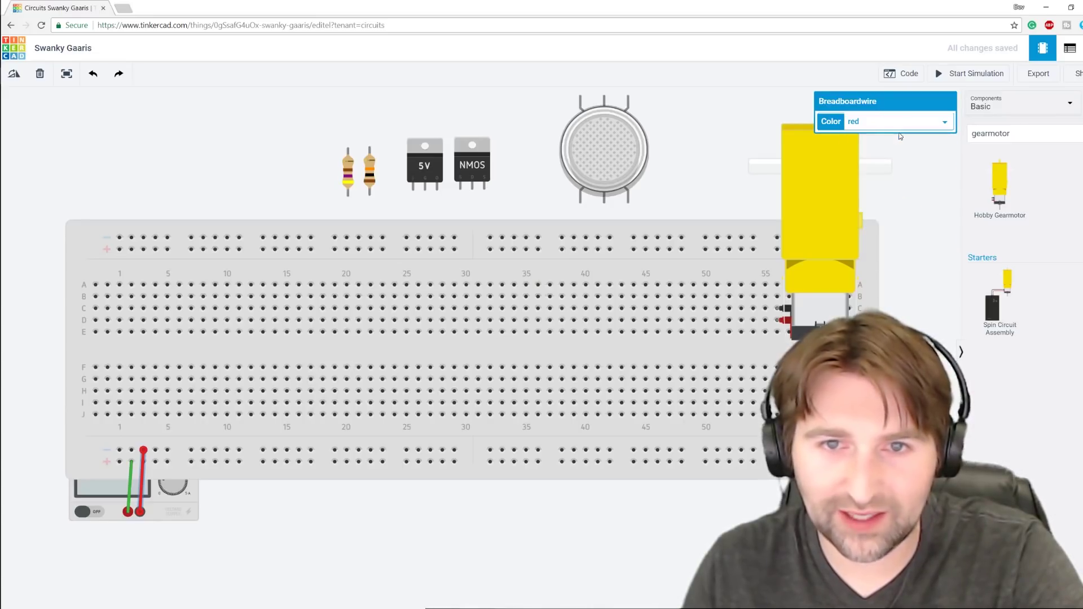
left_click(134, 492)
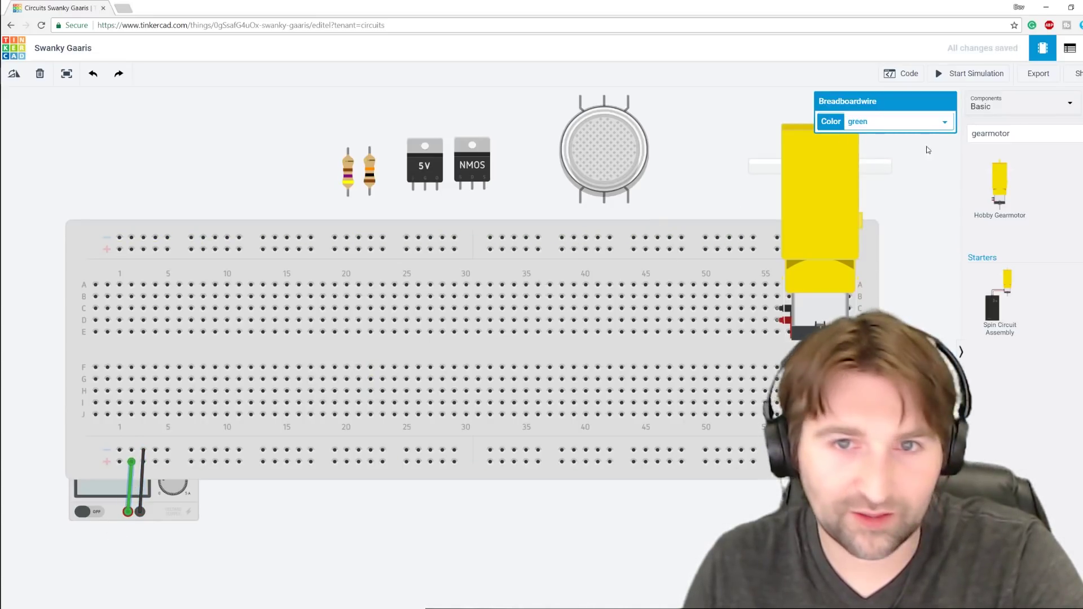
left_click(898, 121)
left_click(906, 143)
Step: Drop the 5V regulator onto the breadboard's lower half and check the FS-IR02 and LM7805 pinouts in Chrome
left_click(420, 169)
left_click_drag(351, 257, 178, 375)
key("alt+Tab")
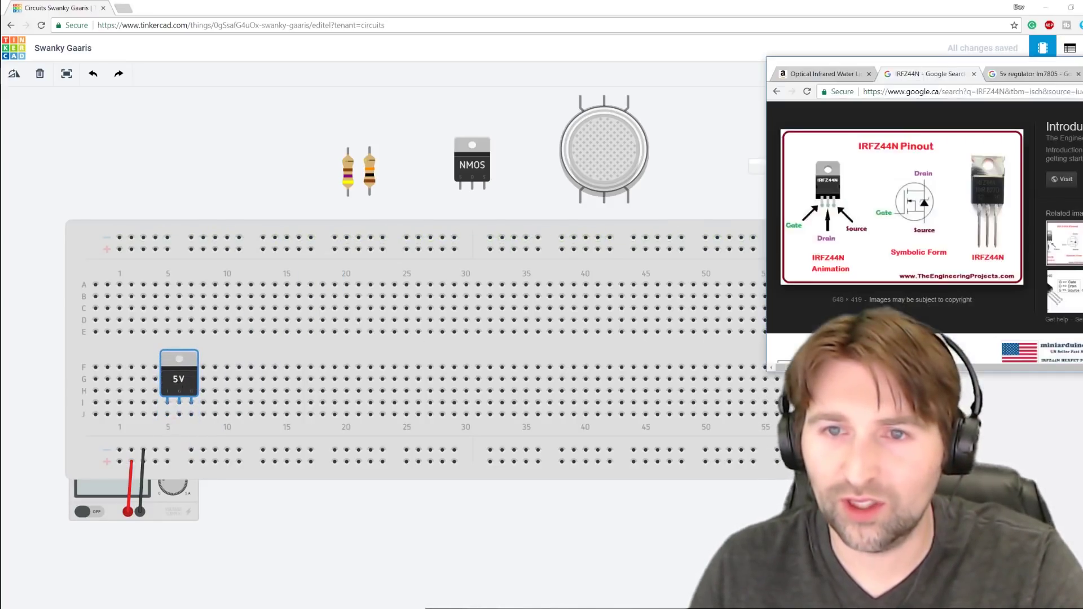
key("ctrl+shift+Tab")
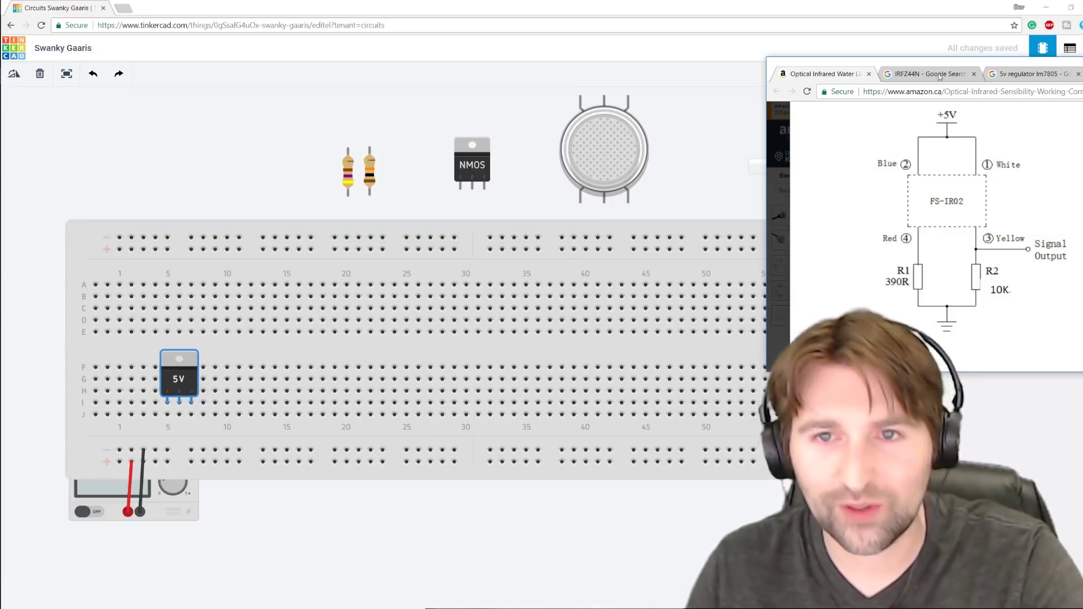
left_click_drag(925, 67, 955, 71)
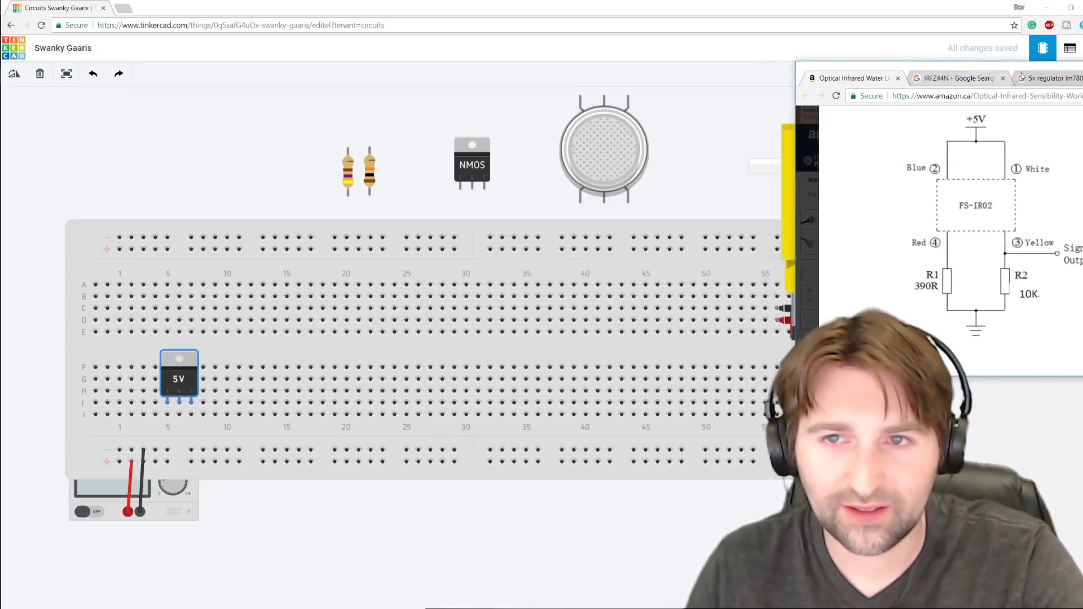
left_click(1051, 78)
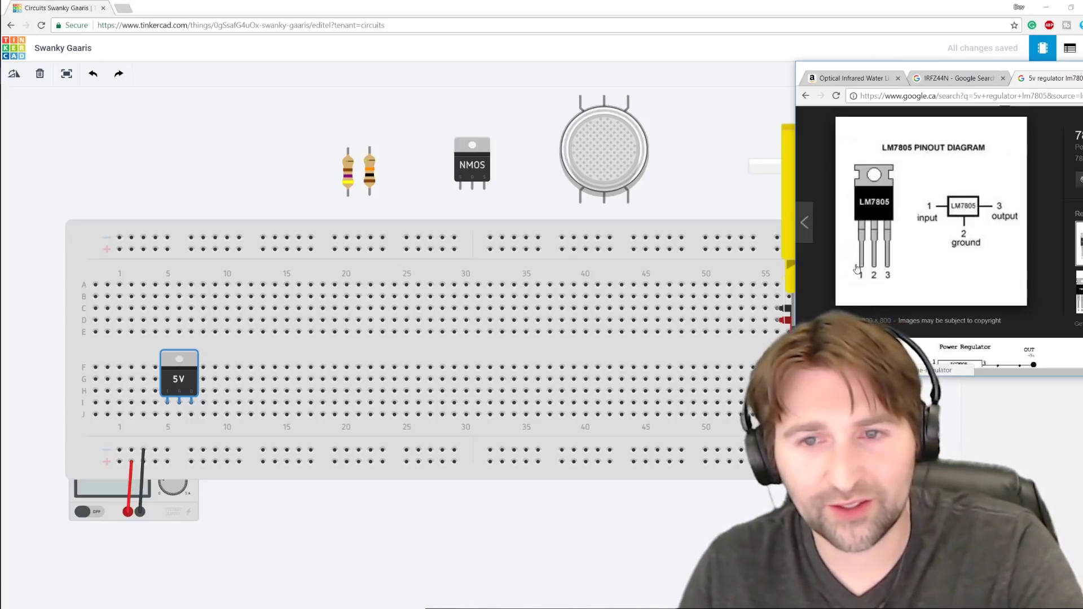
Step: Move the 5V regulator to column 3 and wire its input and ground pins to the bottom rails
left_click(360, 211)
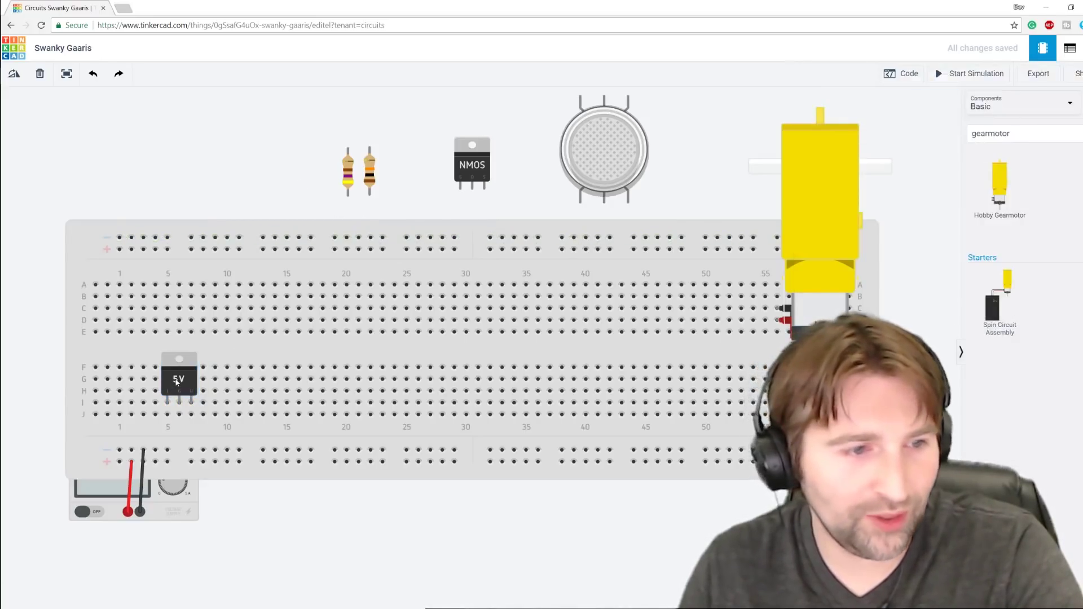
left_click_drag(177, 382, 143, 372)
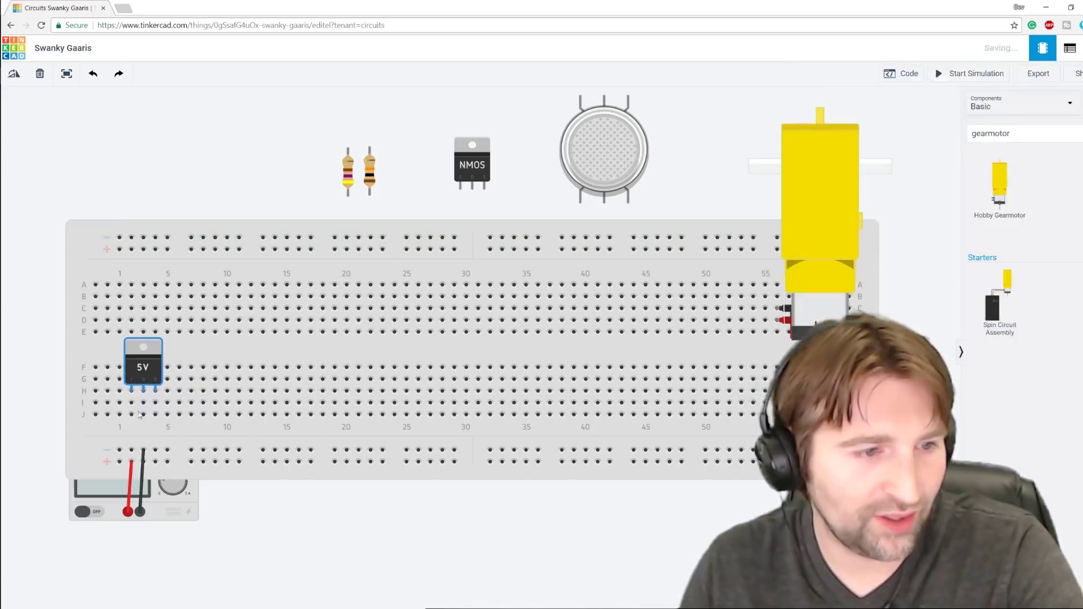
left_click(130, 461)
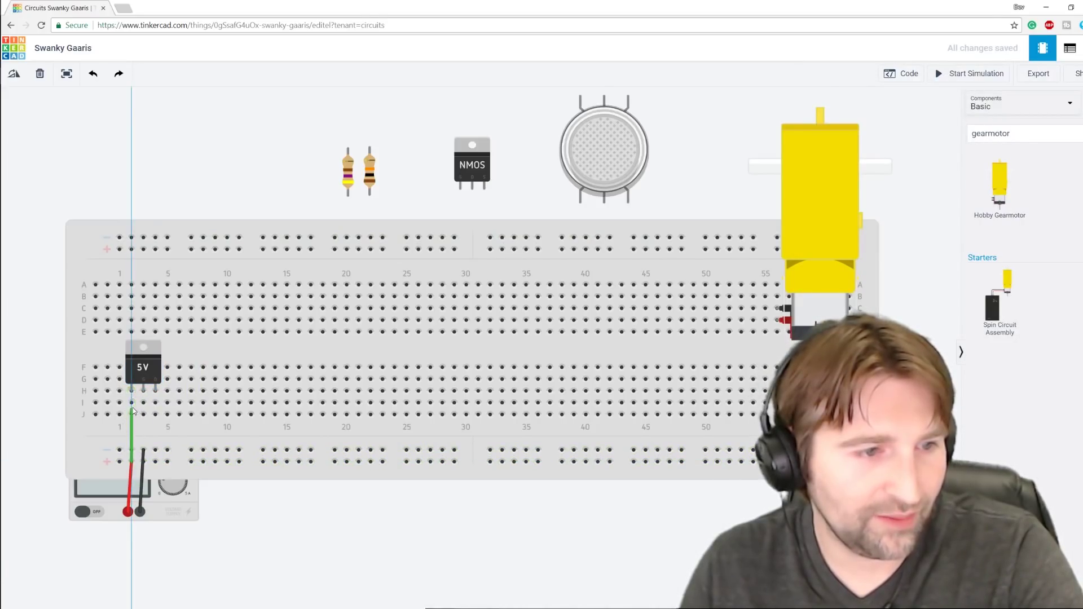
left_click(132, 402)
left_click(143, 449)
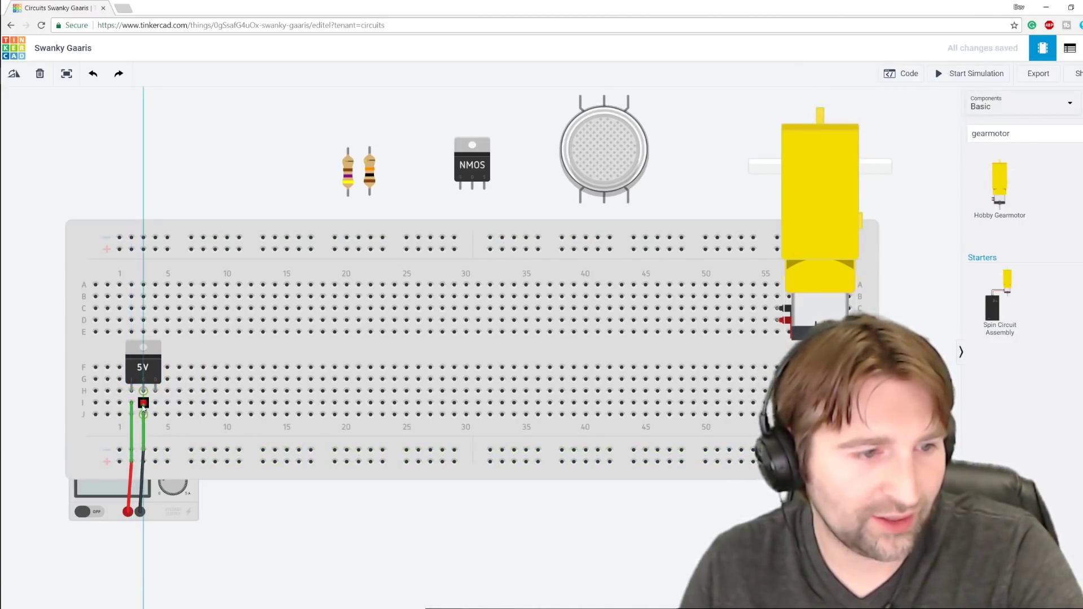
left_click(144, 403)
Step: Colour the regulator's ground wire black and its input wire red
left_click(890, 121)
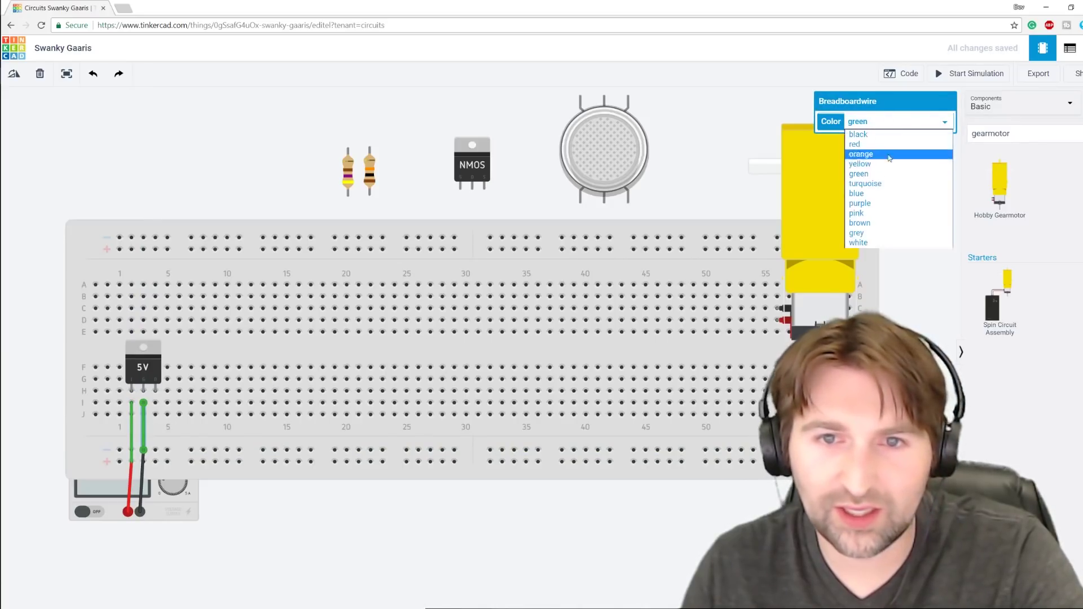
left_click(869, 138)
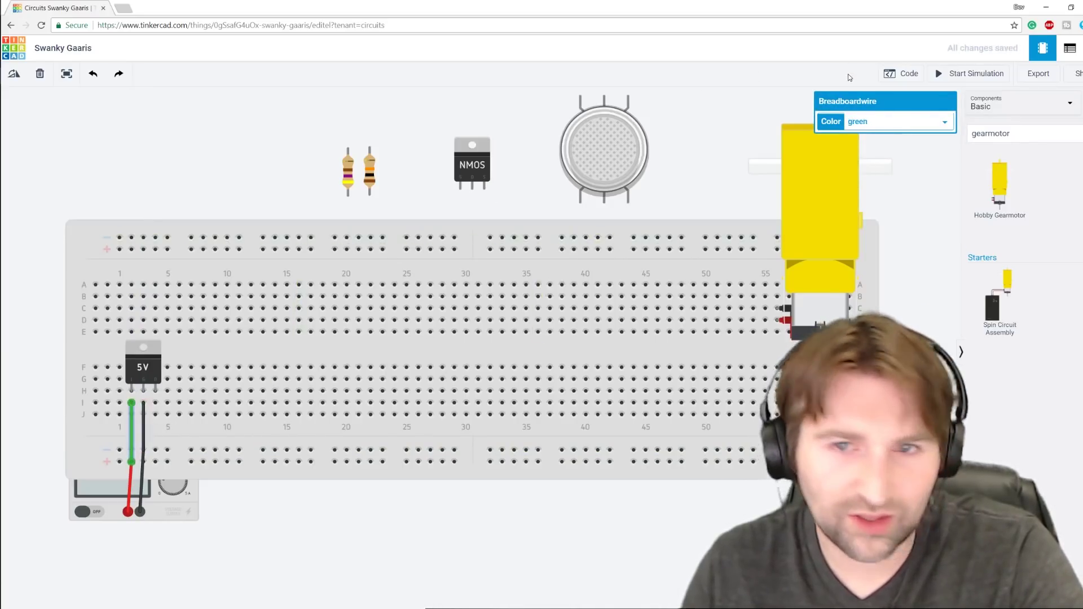
left_click(890, 120)
left_click(863, 146)
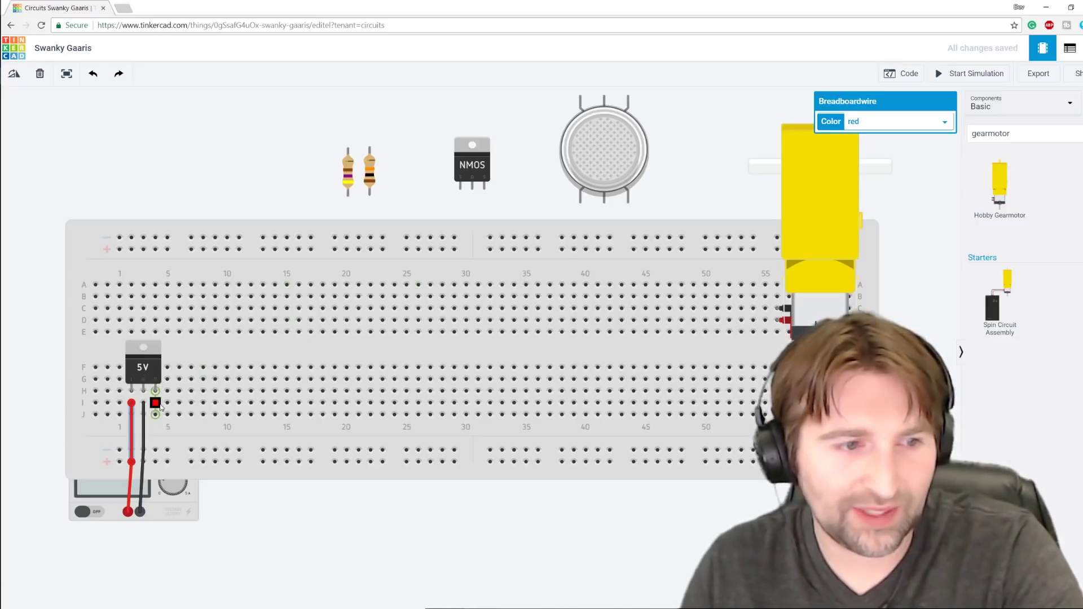
Step: Add a white jumper from the regulator output at hole I4 to hole I9
left_click(157, 403)
left_click(214, 403)
left_click(881, 123)
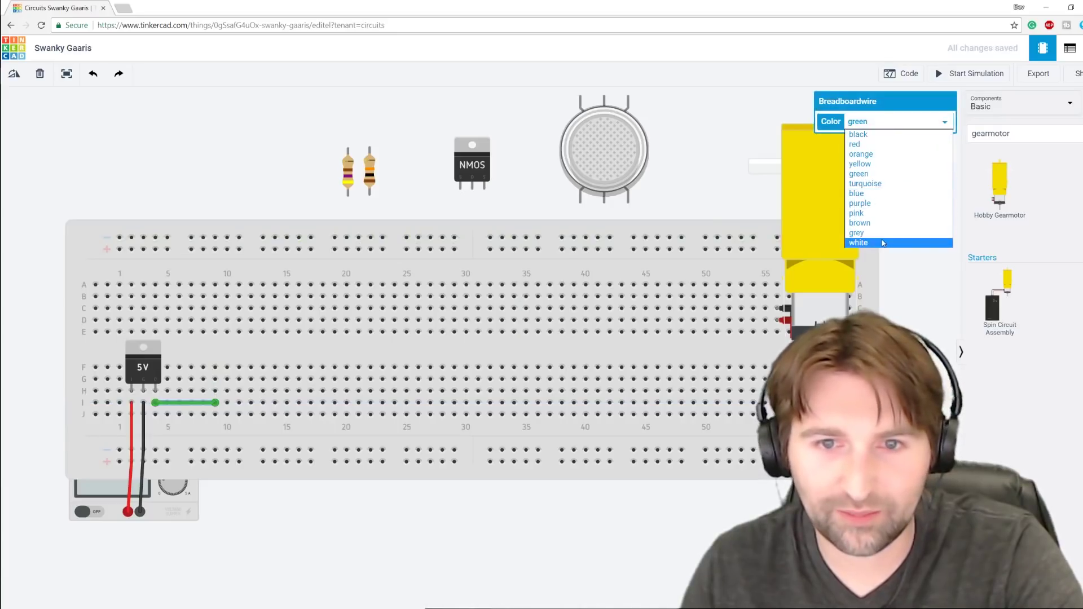
left_click(863, 243)
left_click(288, 402)
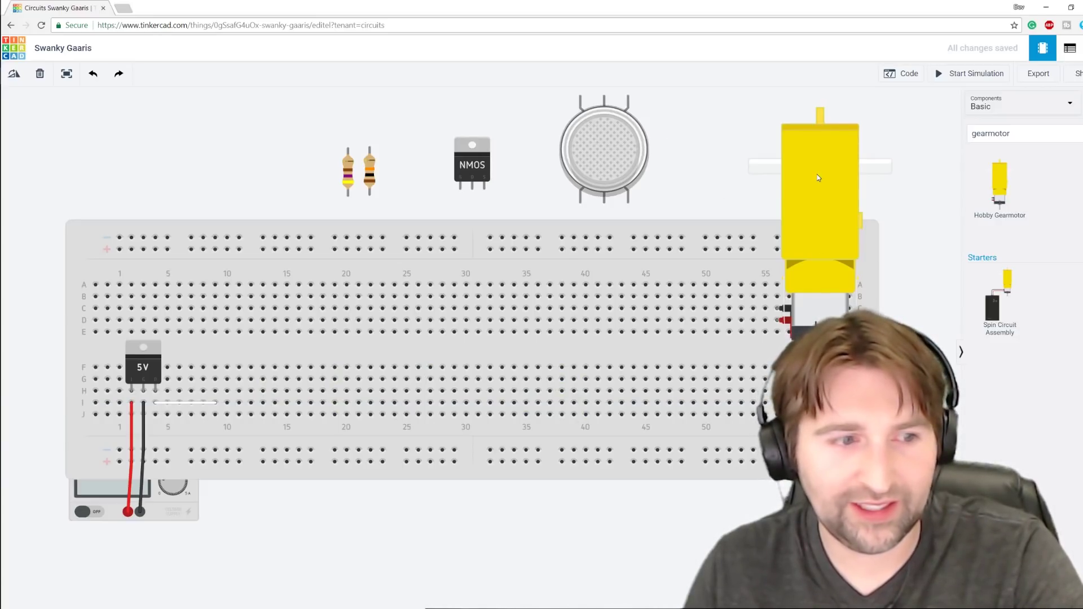
Step: Nudge the gearmotor left and place the gas sensor near columns 15–20, consulting the FS-IR02 diagram
mouse_move(818, 178)
left_mouse_down()
mouse_move(783, 193)
mouse_move(805, 188)
left_mouse_up()
left_click(604, 147)
left_click_drag(604, 144, 312, 470)
key("alt+Tab")
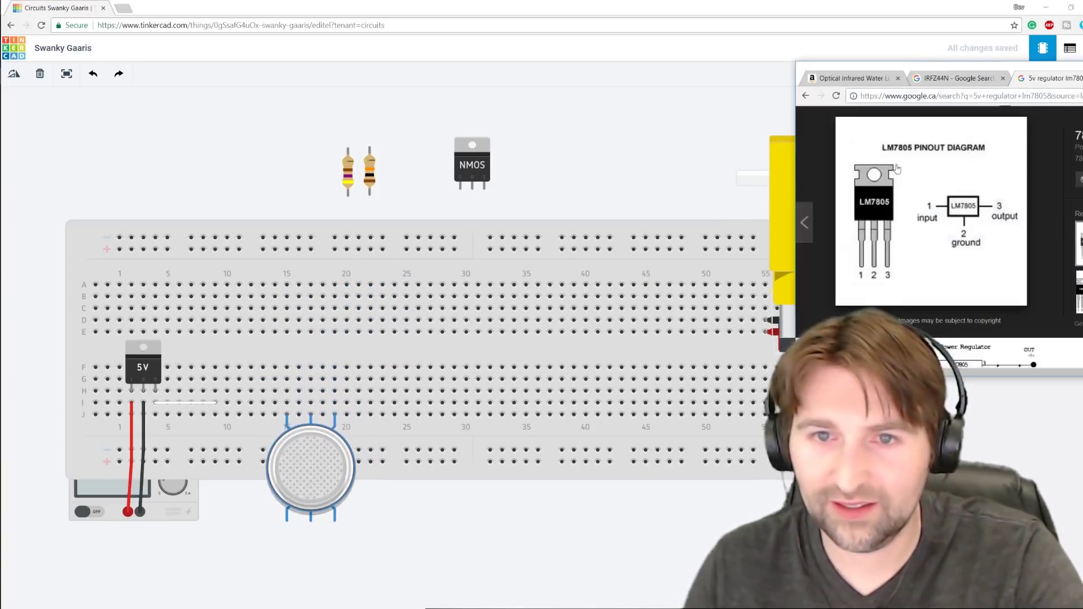
left_click(878, 84)
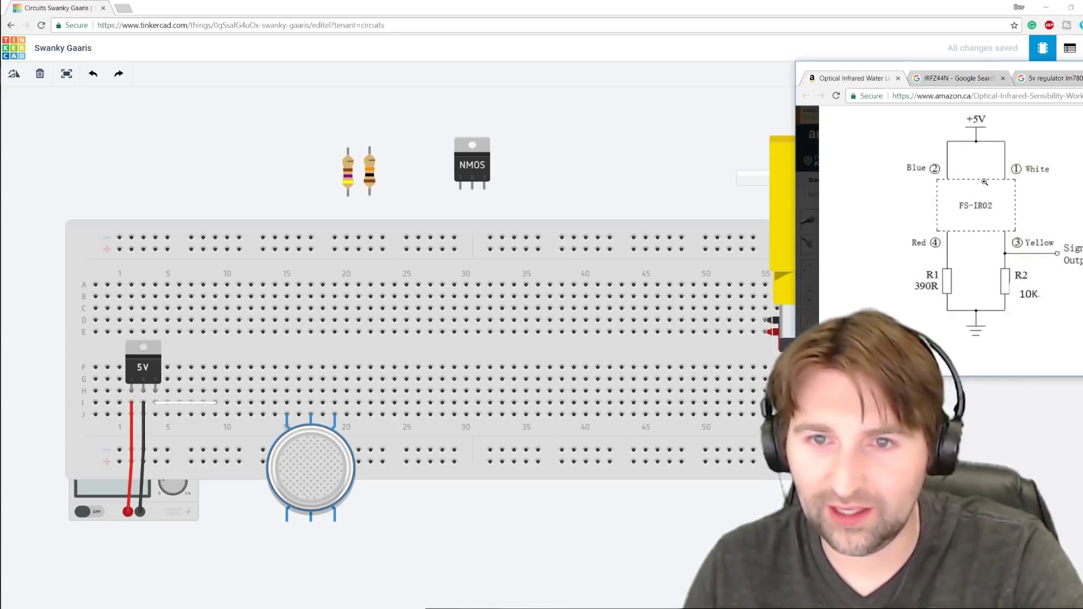
Step: Wire row I column 10 to the sensor pin and colour the sensor wires blue and white
left_click(215, 403)
left_click(215, 403)
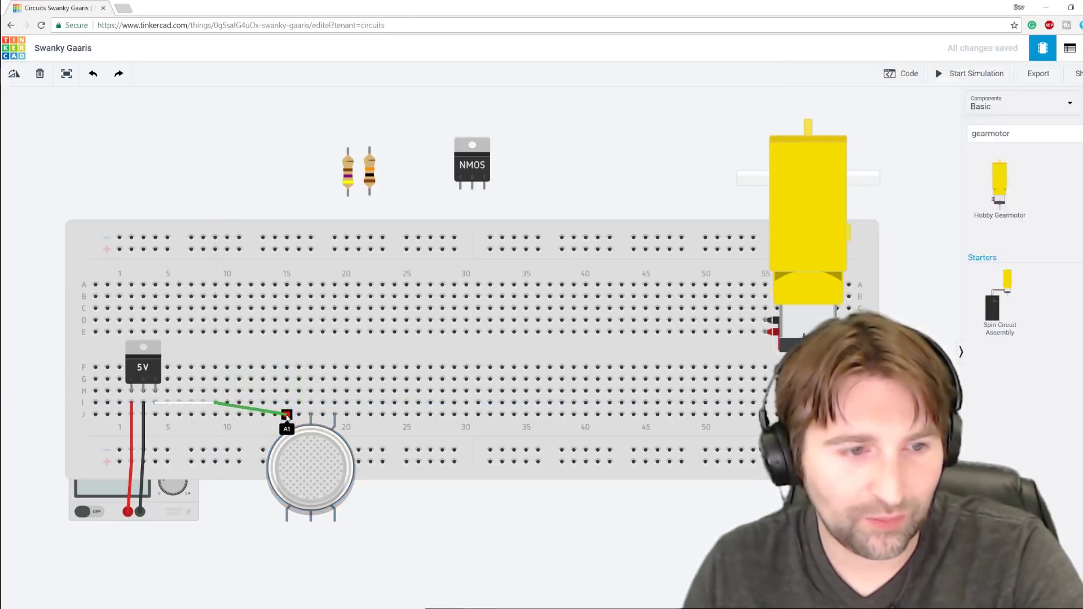
left_click(286, 415)
left_click(878, 120)
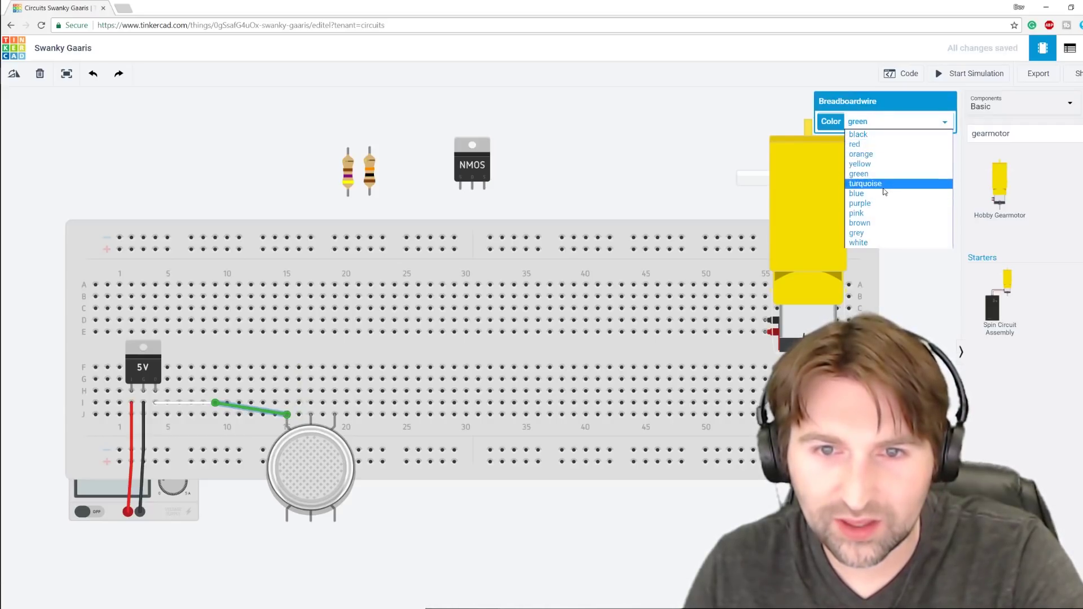
left_click(857, 193)
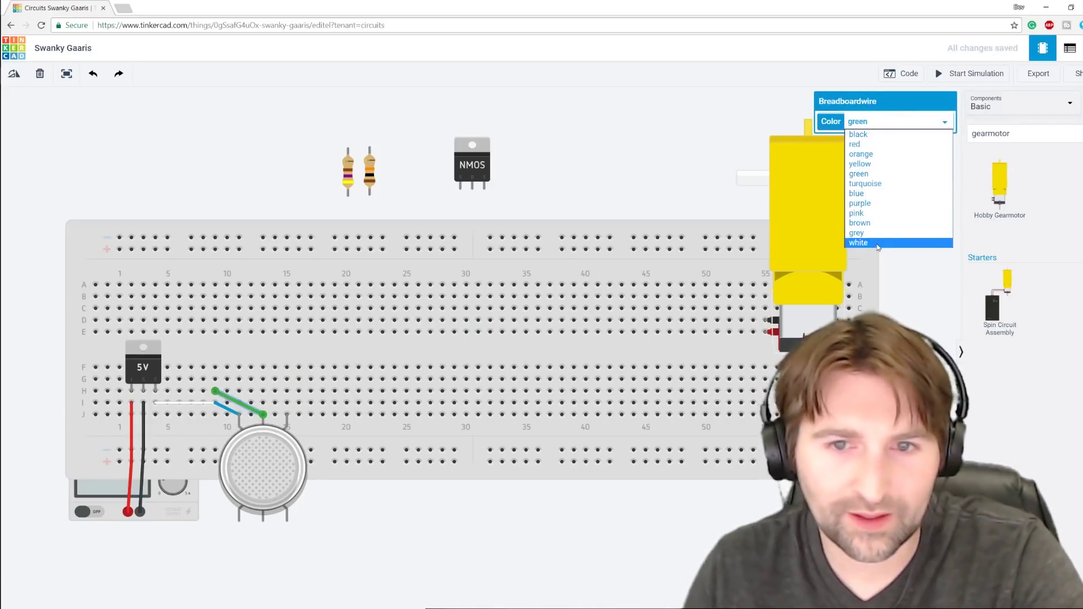
left_click(874, 243)
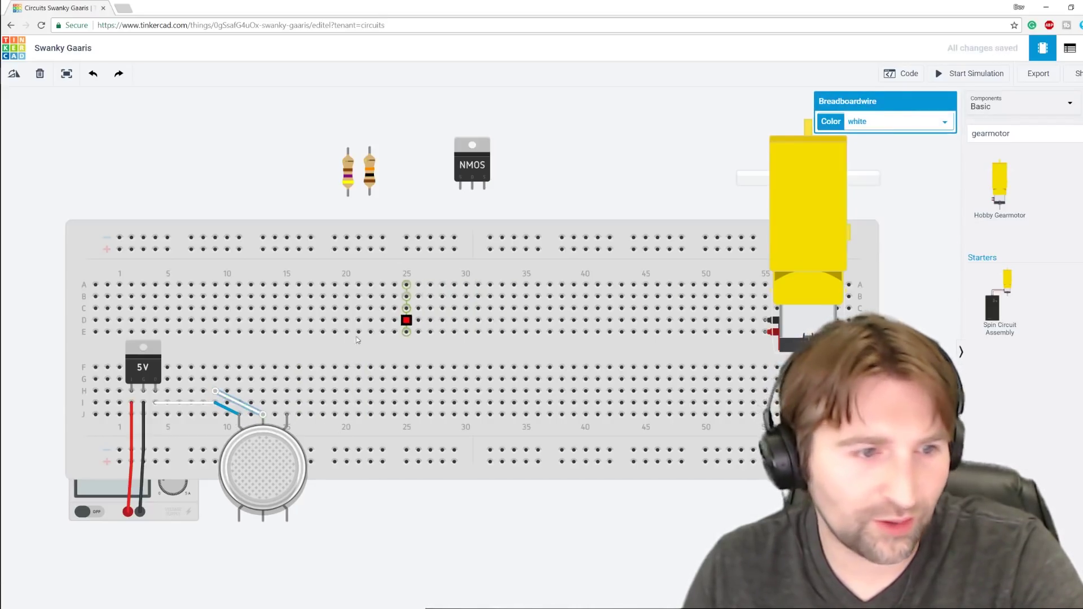
left_click(216, 402)
Step: Join the white and blue sensor wires with a short jumper from hole H9 to I9
left_click(359, 379)
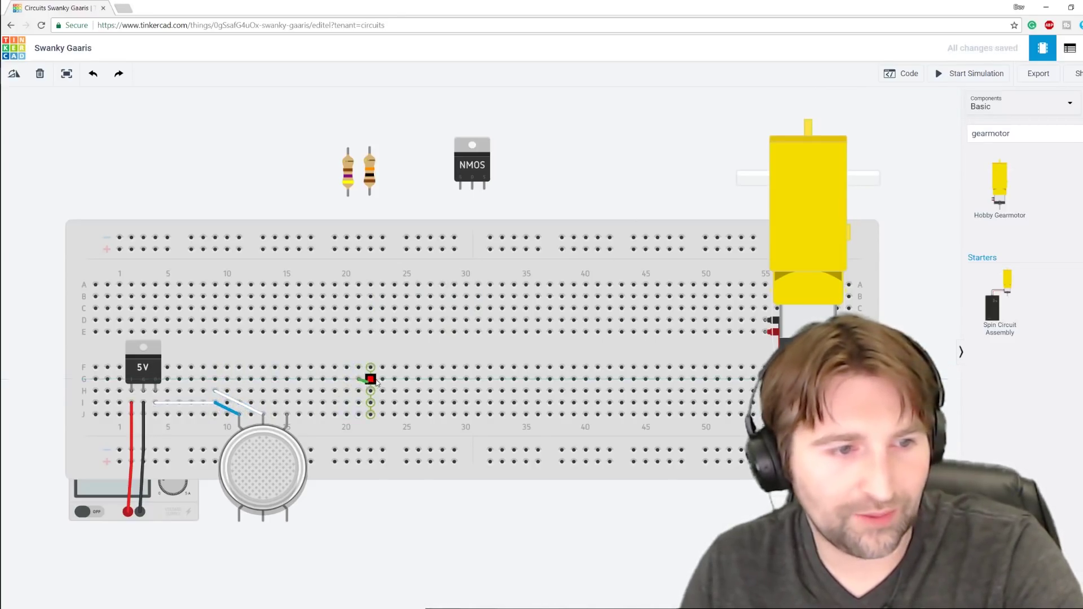
key("Escape")
left_click(218, 393)
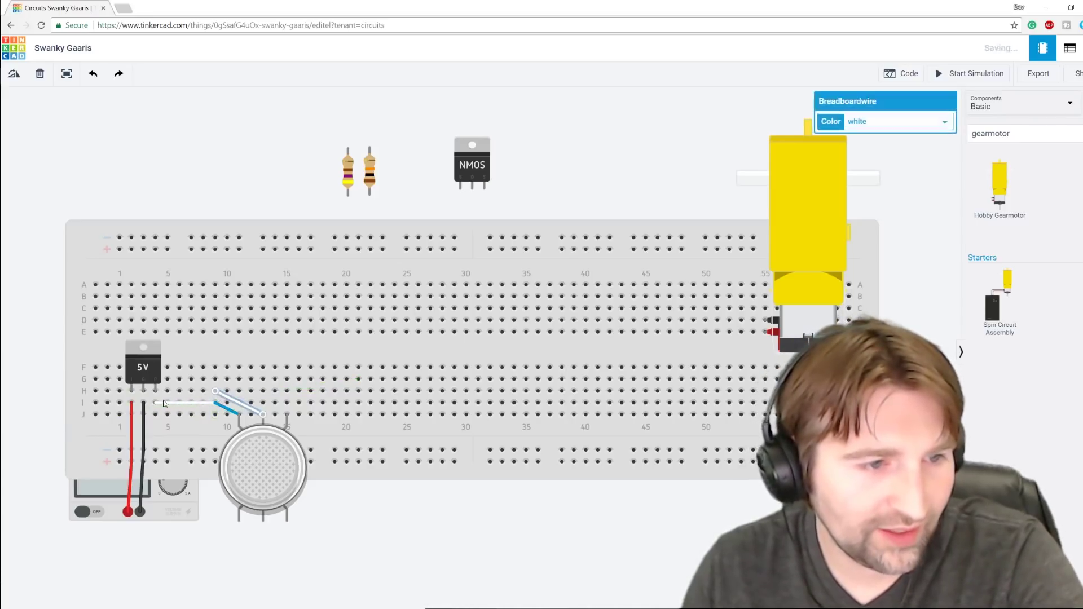
left_click(215, 391)
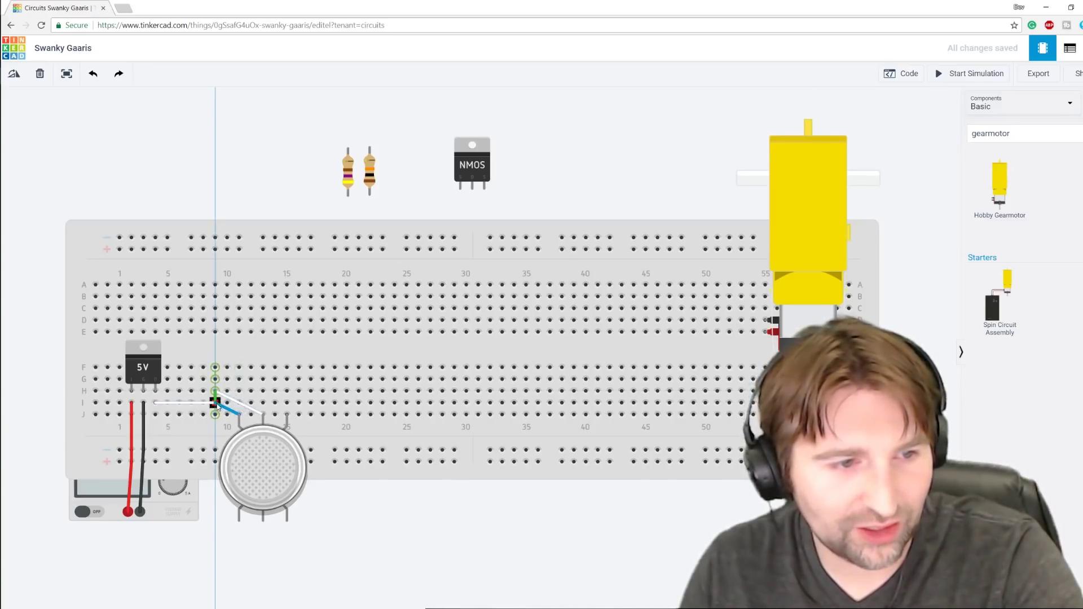
left_click(215, 402)
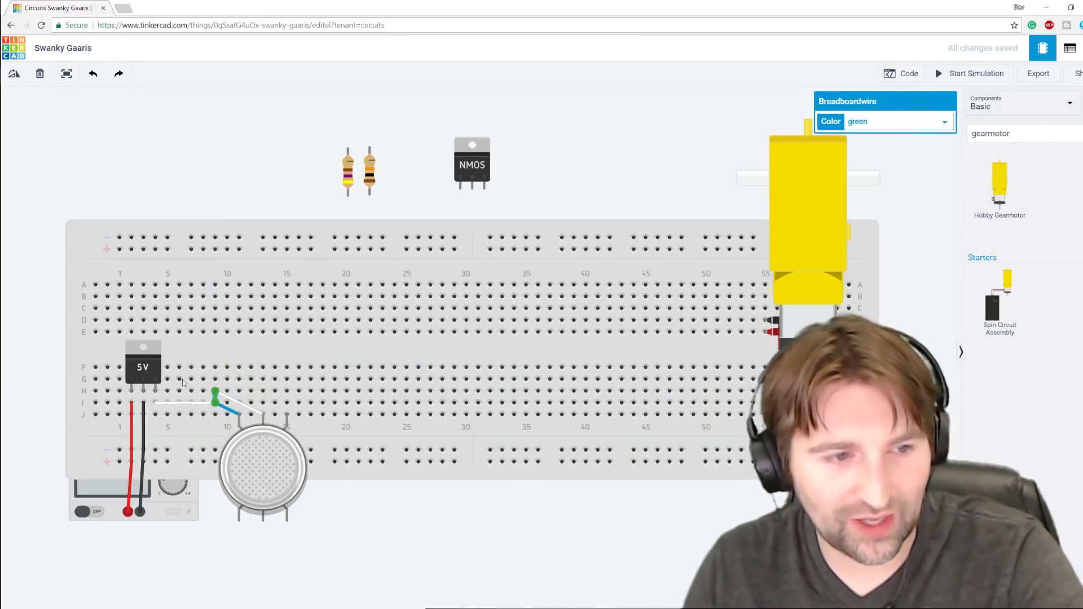
key("alt+Tab")
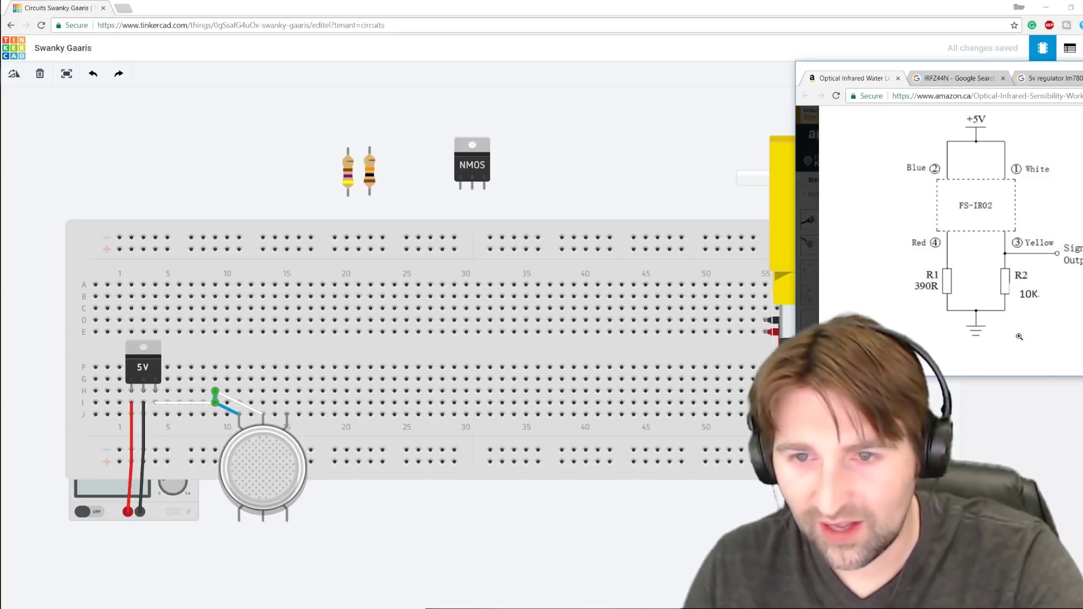
Step: Place the 470 Ω resistor upright in column 19 and wire a sensor pin to its top hole
left_click(254, 462)
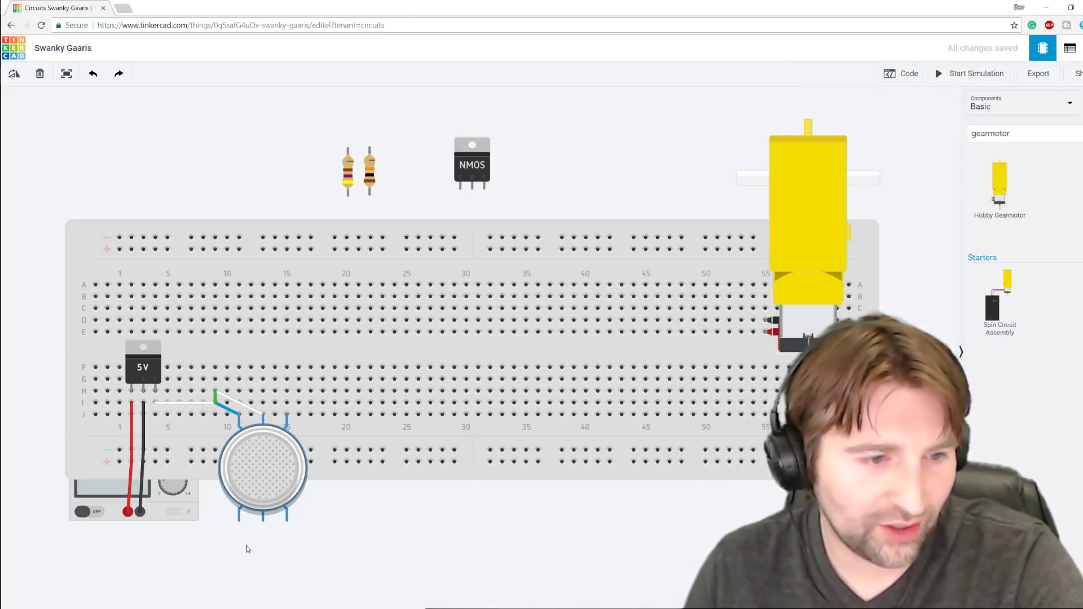
left_click(240, 522)
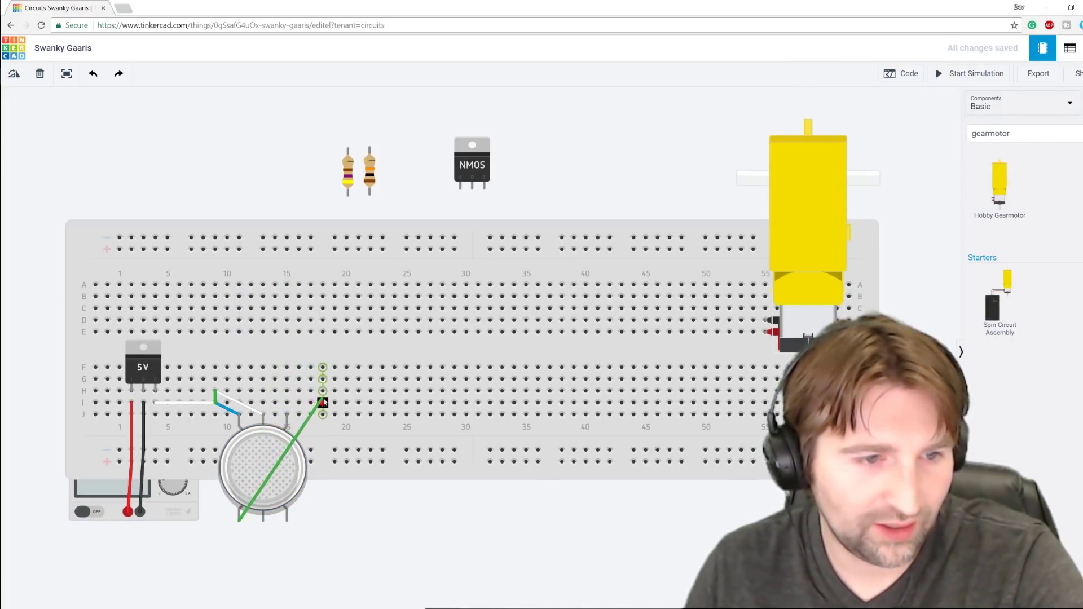
key("Escape")
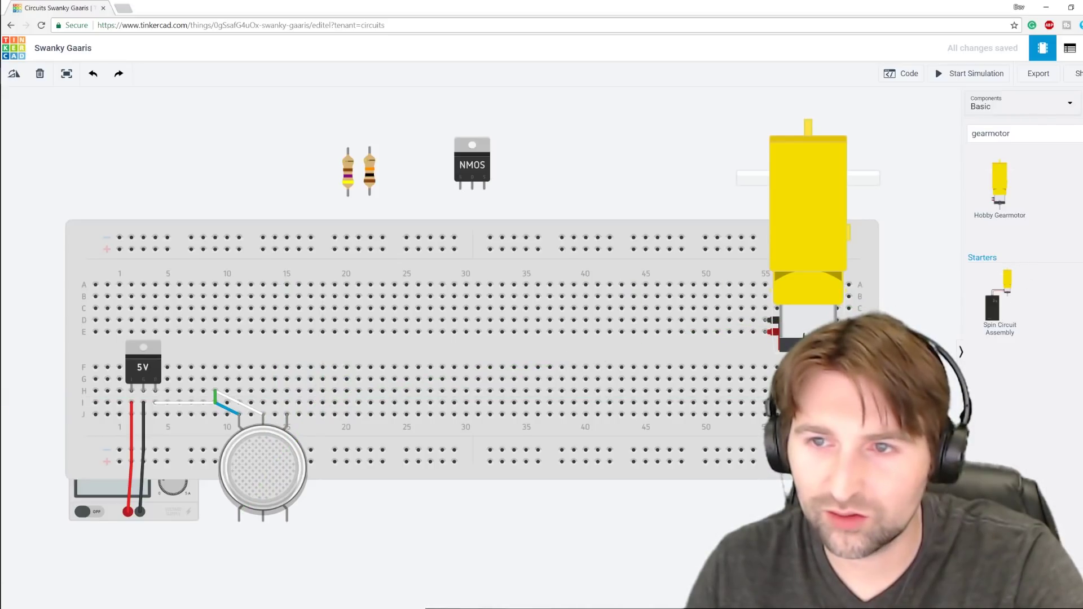
key("alt+Tab")
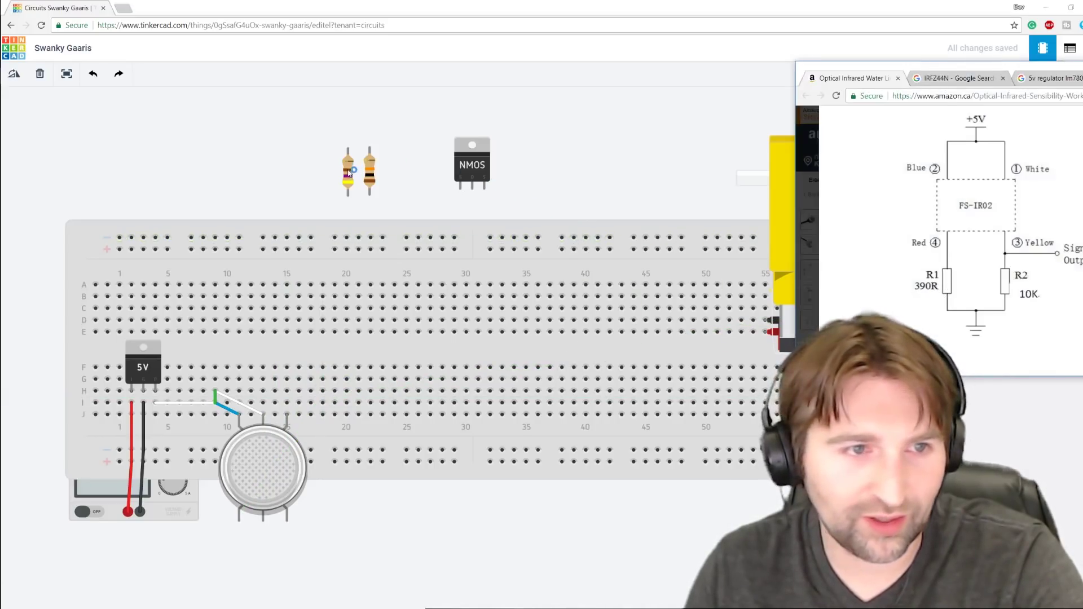
left_click_drag(348, 173, 332, 394)
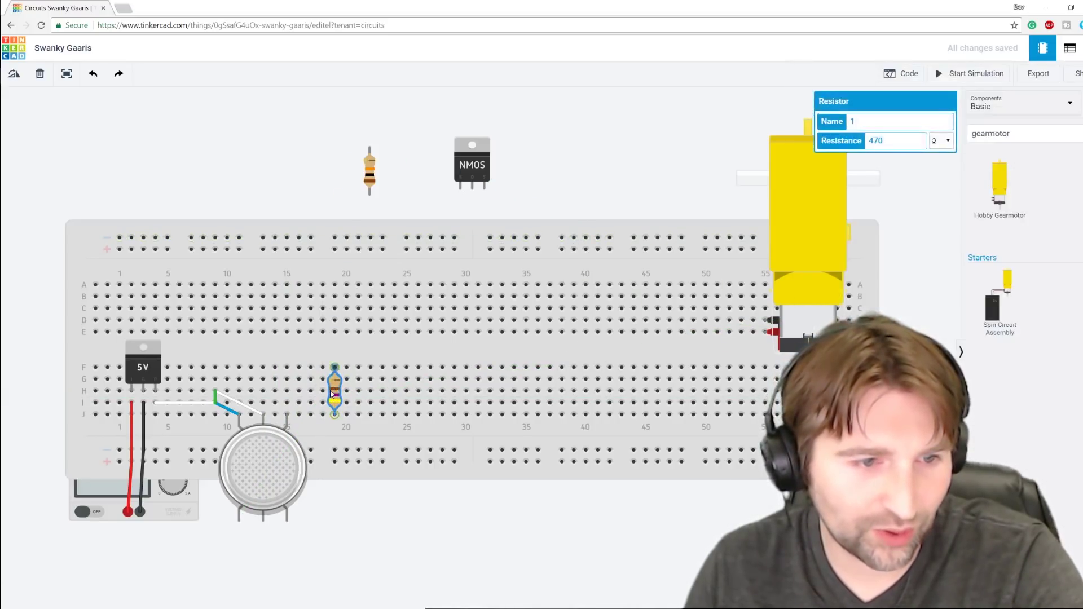
left_click(239, 521)
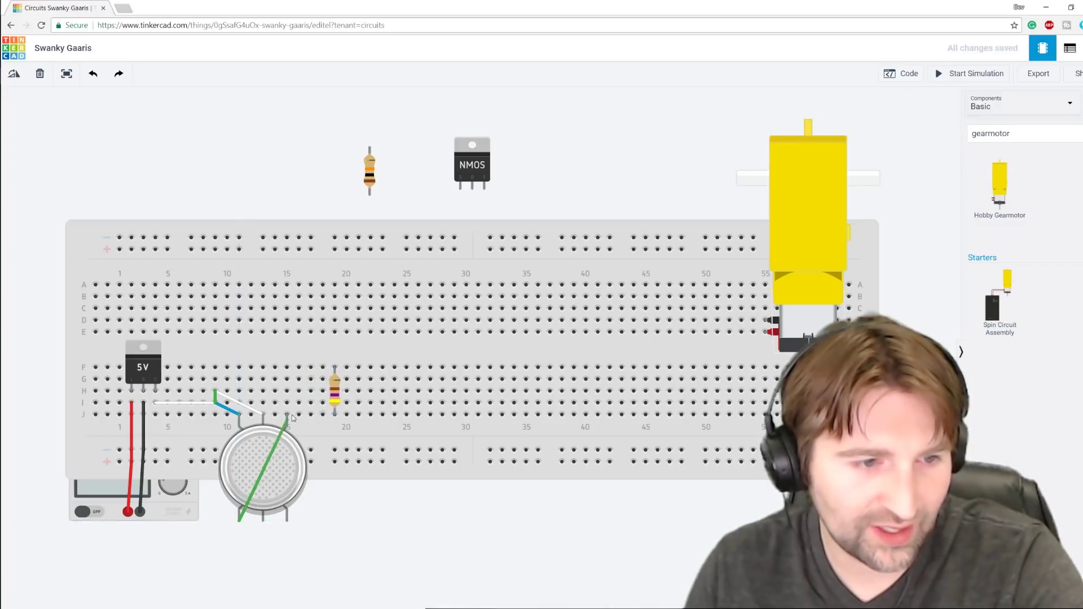
left_click(335, 368)
Step: After checking the sensor schematic, make the sensor-to-resistor wire red
key("alt+Tab")
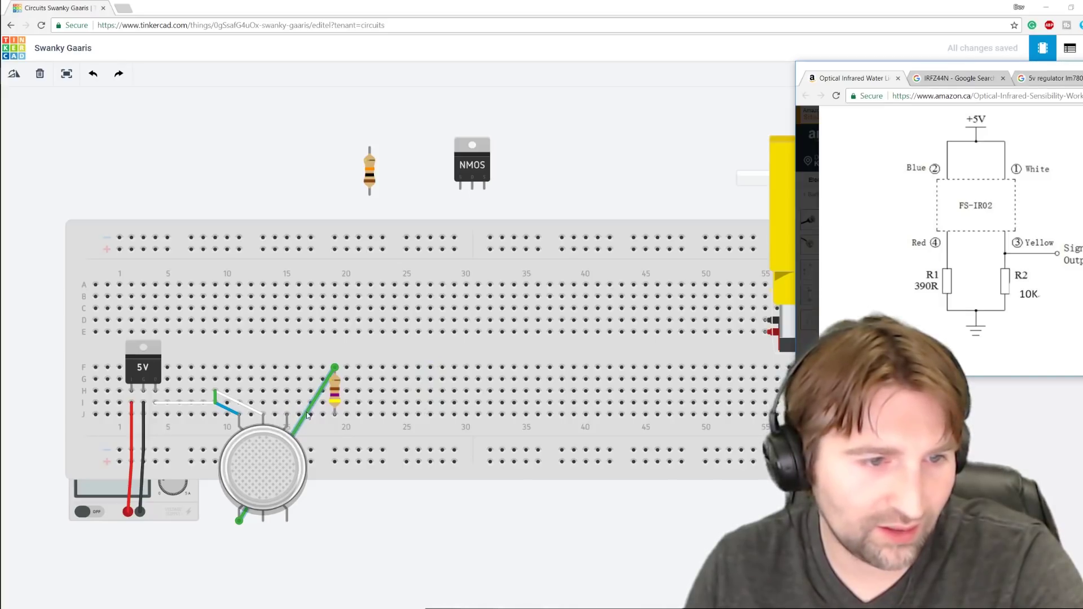
key("alt+Tab")
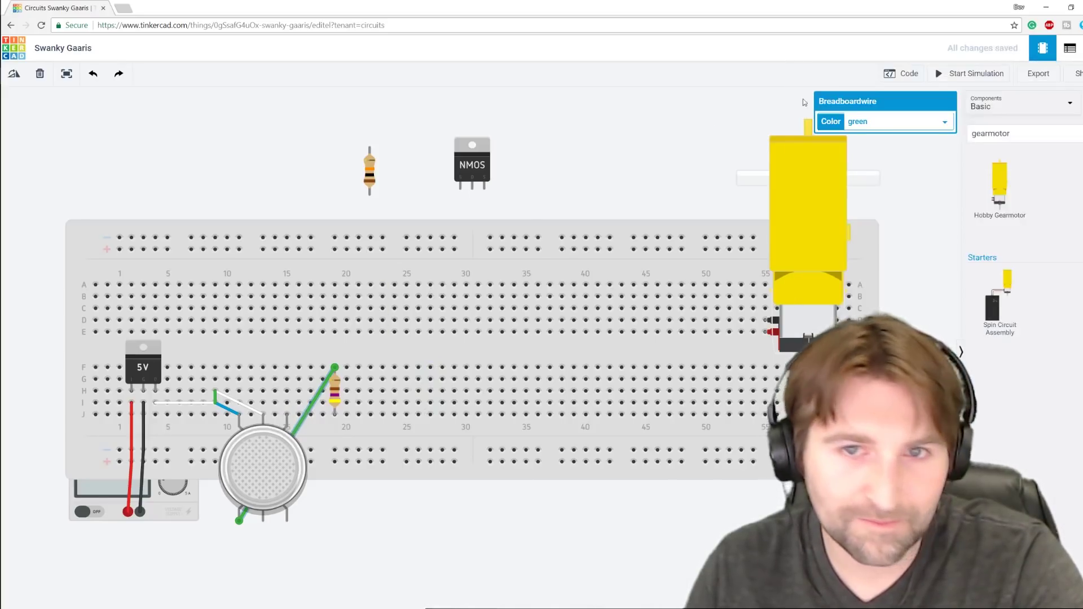
left_click(834, 130)
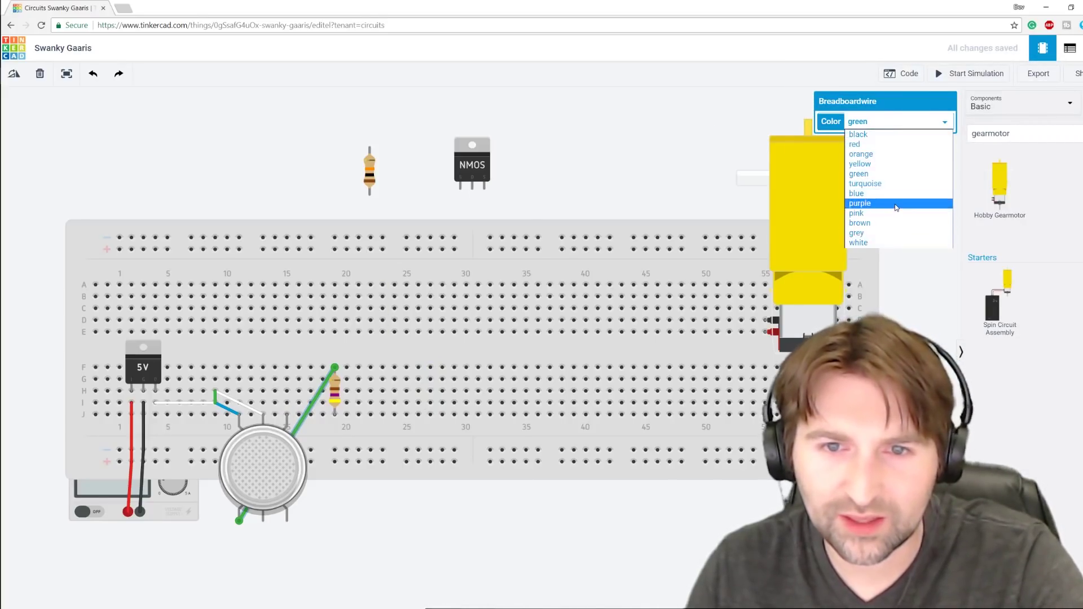
left_click(855, 145)
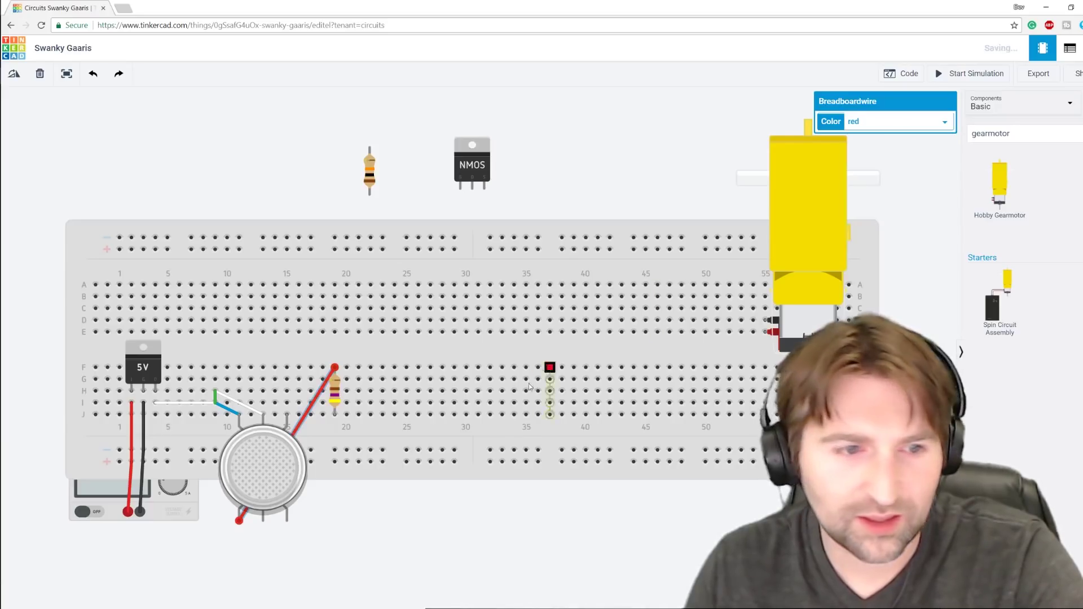
Step: Run a black wire from the 470 Ω resistor's lower end to the bottom ground rail
left_click(335, 415)
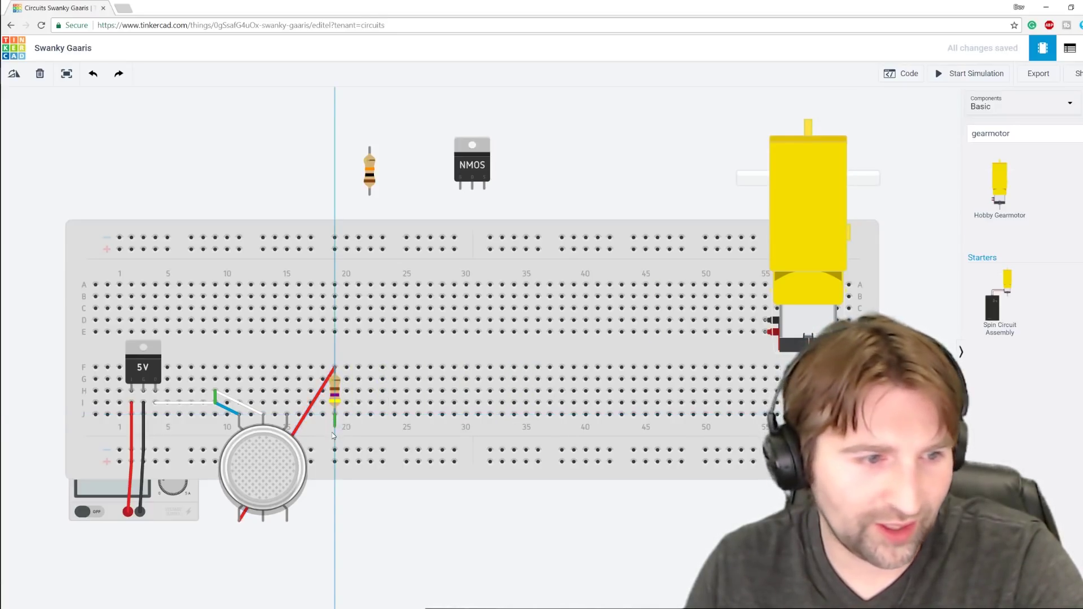
left_click(335, 449)
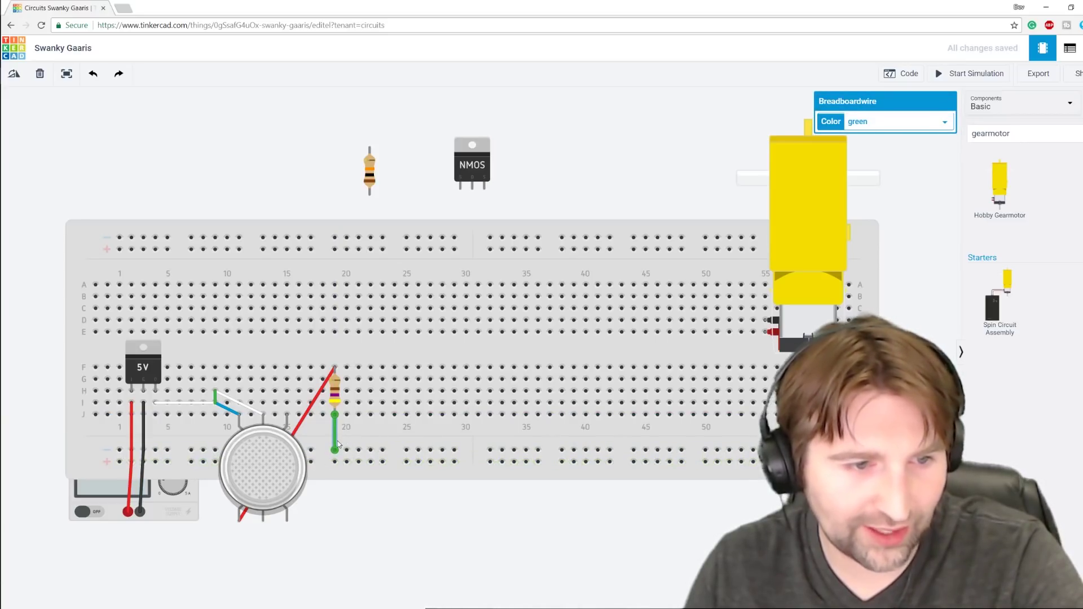
left_click(884, 122)
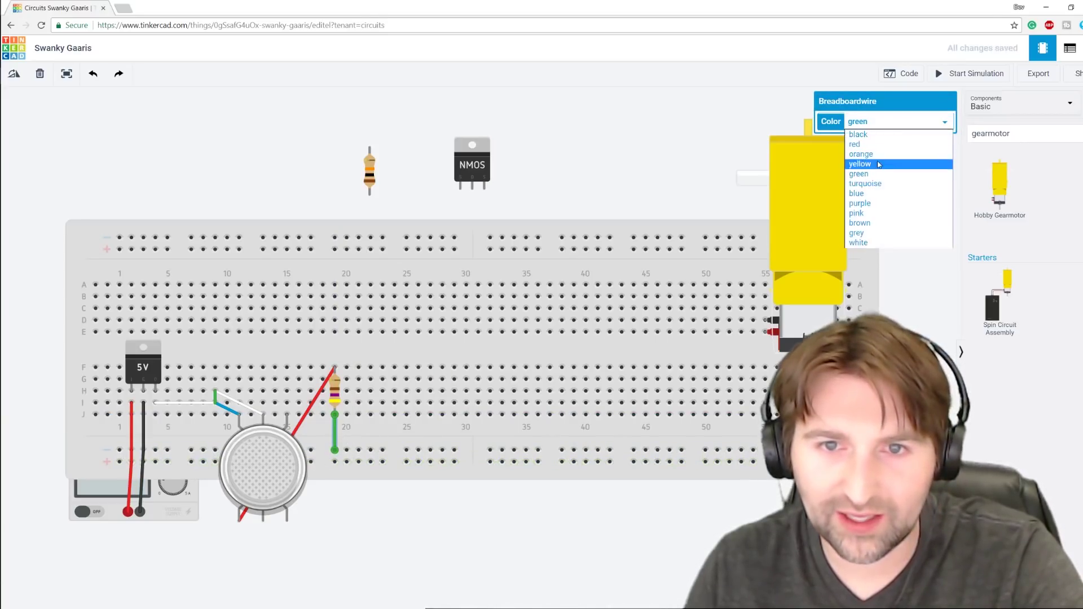
left_click(869, 136)
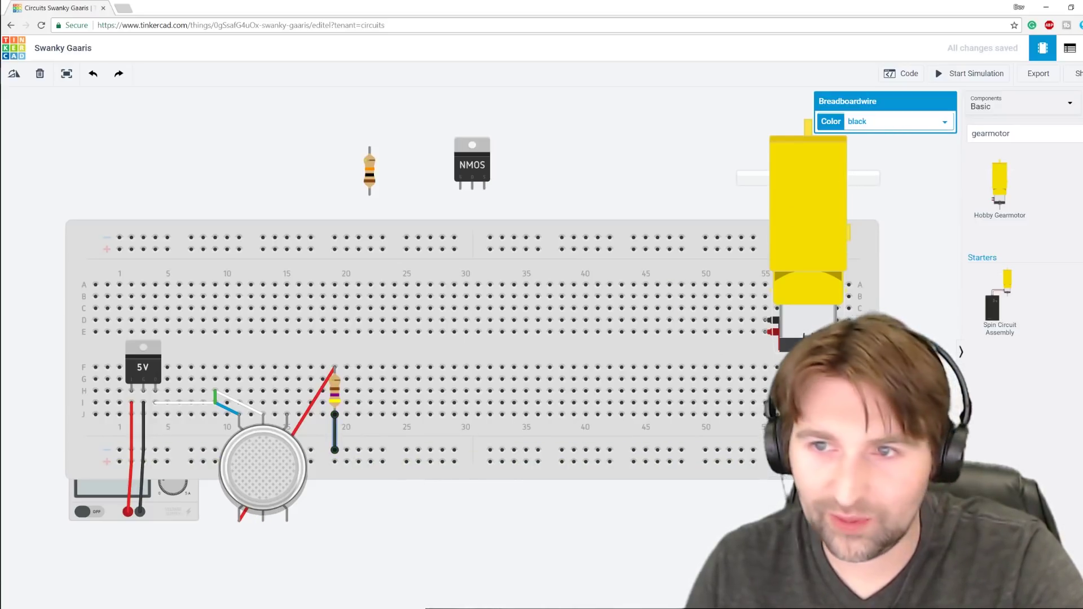
Step: Wire a second sensor pin to hole F24, place the 10 kΩ resistor at column 24, and colour that wire yellow
key("alt+Tab")
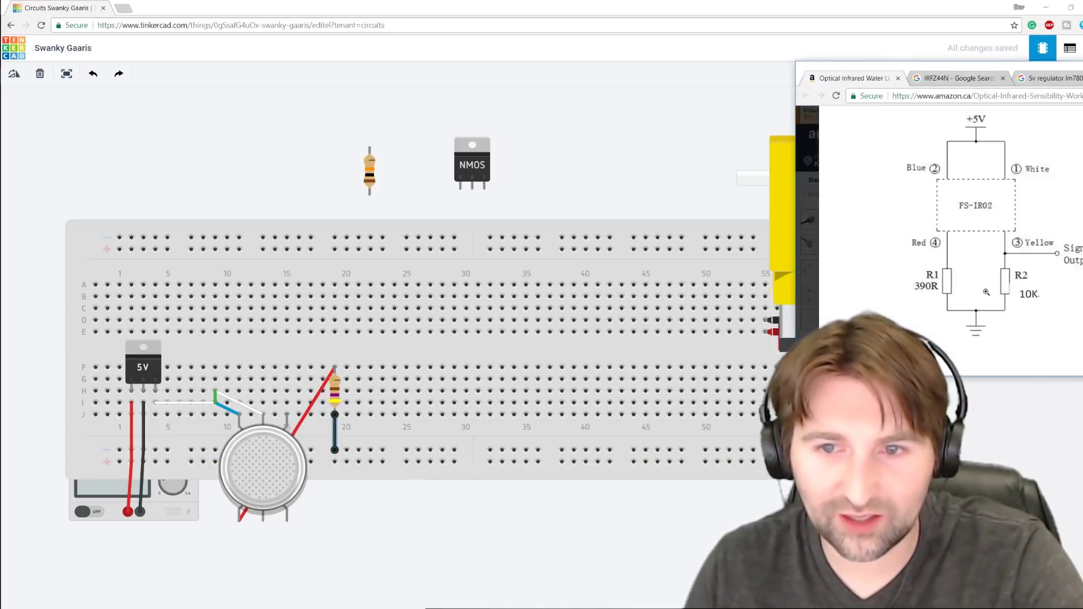
left_click(262, 520)
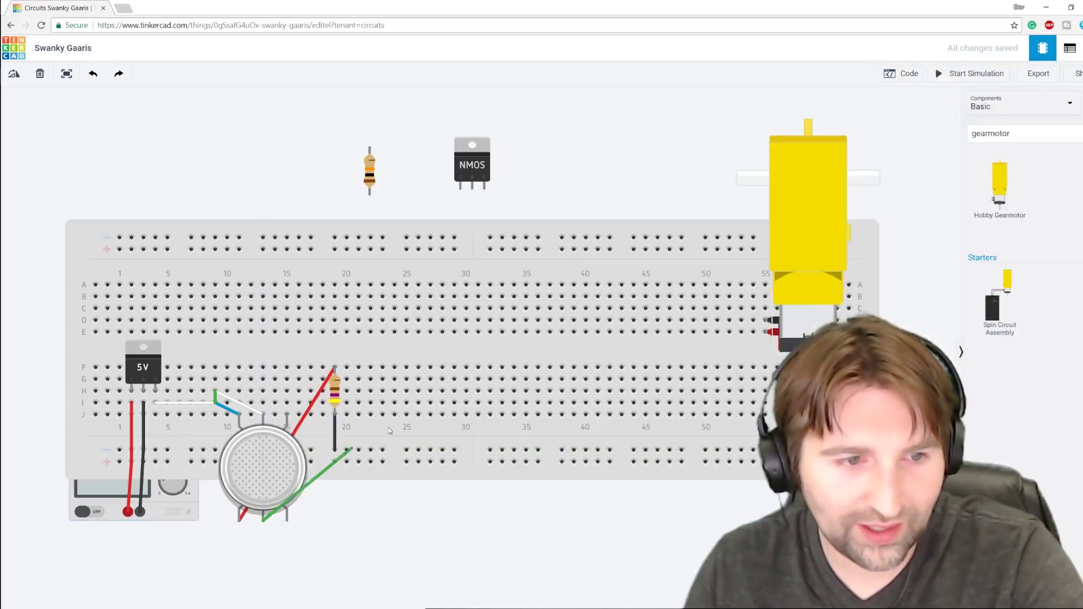
left_click(395, 368)
left_click_drag(371, 176, 402, 404)
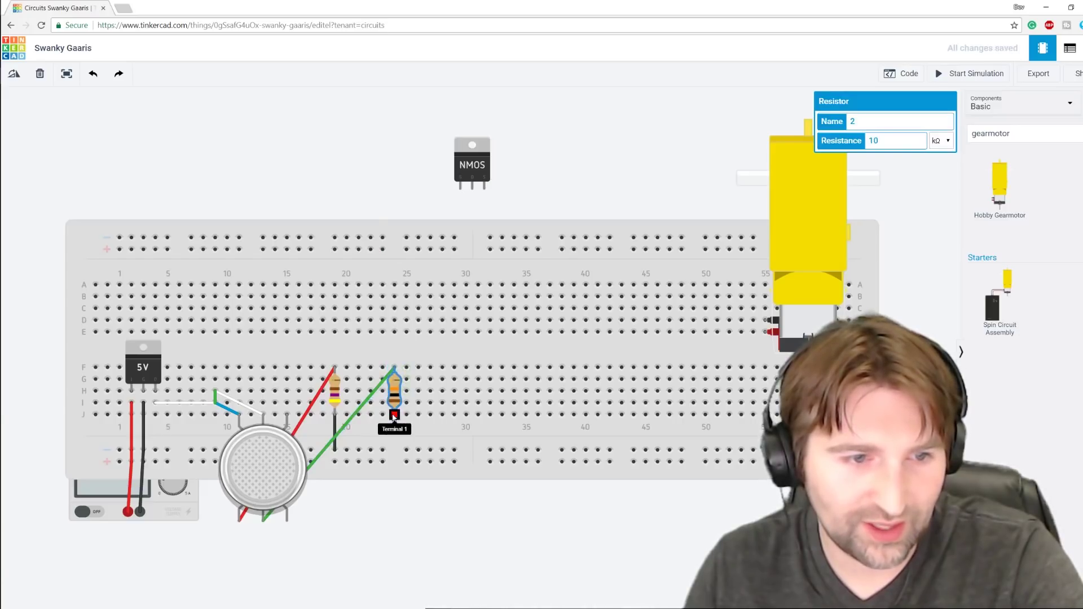
left_click(355, 413)
left_click(910, 126)
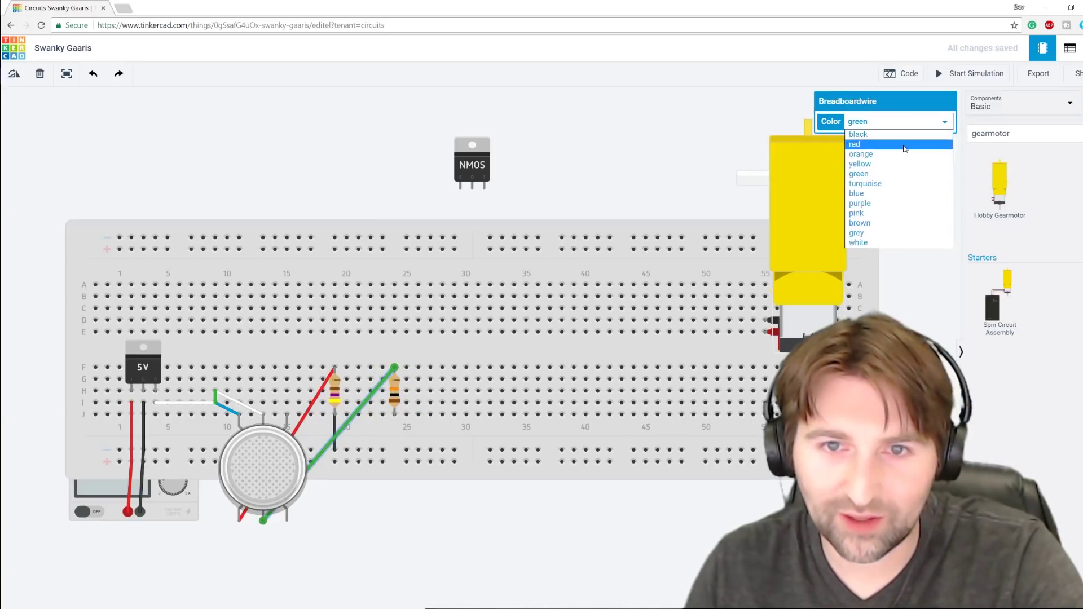
left_click(904, 164)
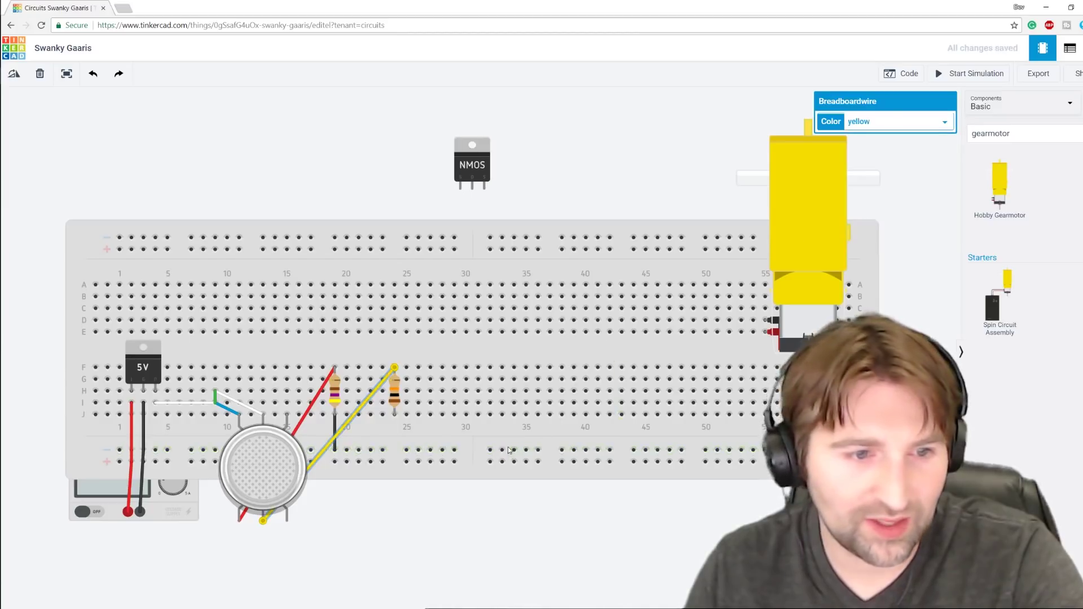
Step: Run a black ground wire from the 10 kΩ resistor's lower leg to the negative rail
left_click(394, 414)
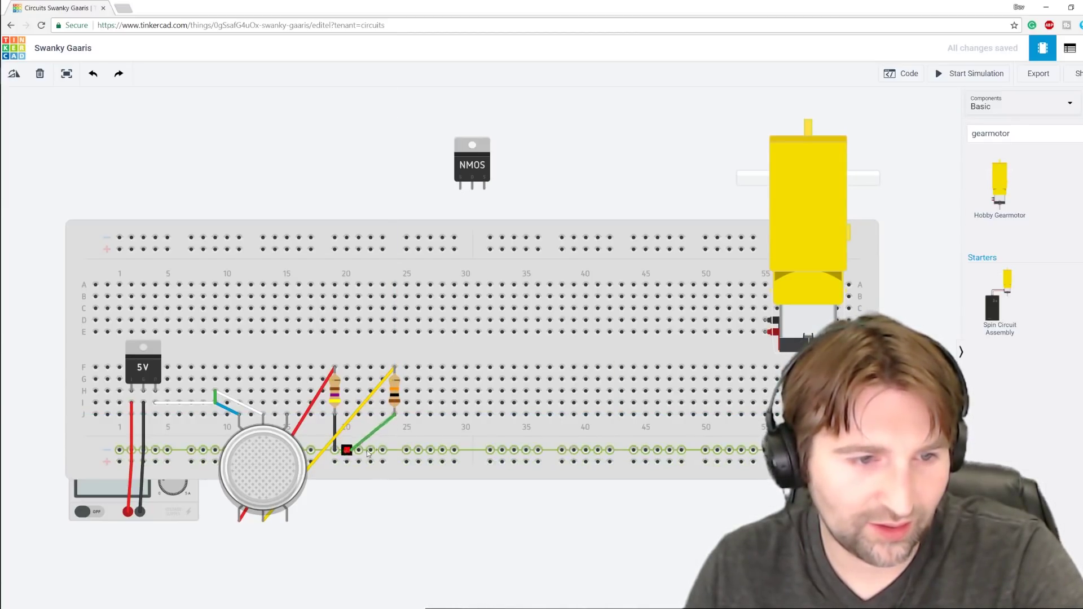
left_click(383, 453)
left_click(385, 435)
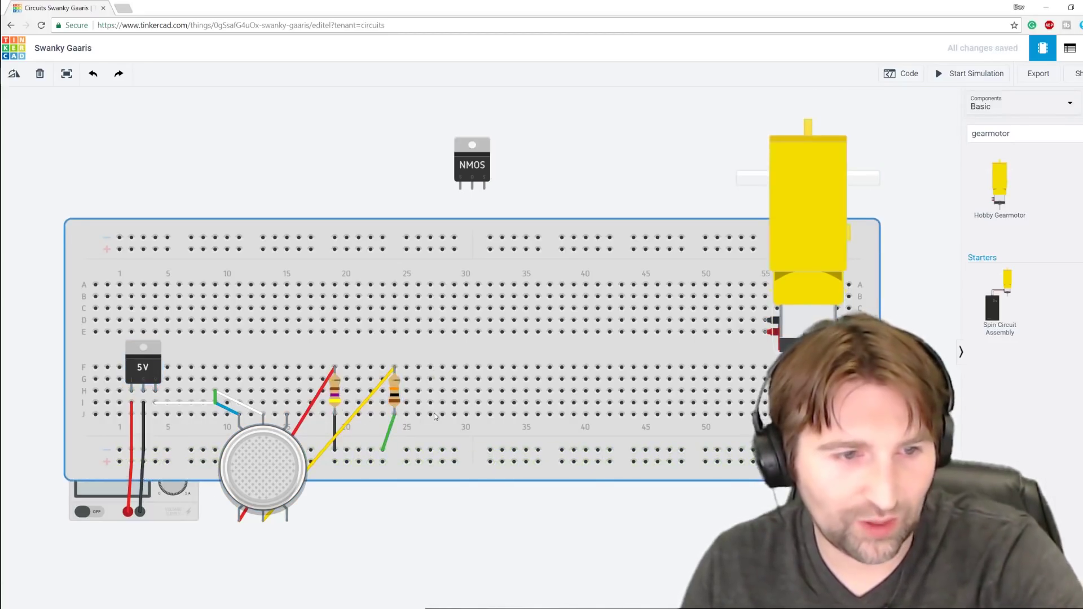
left_click(389, 435)
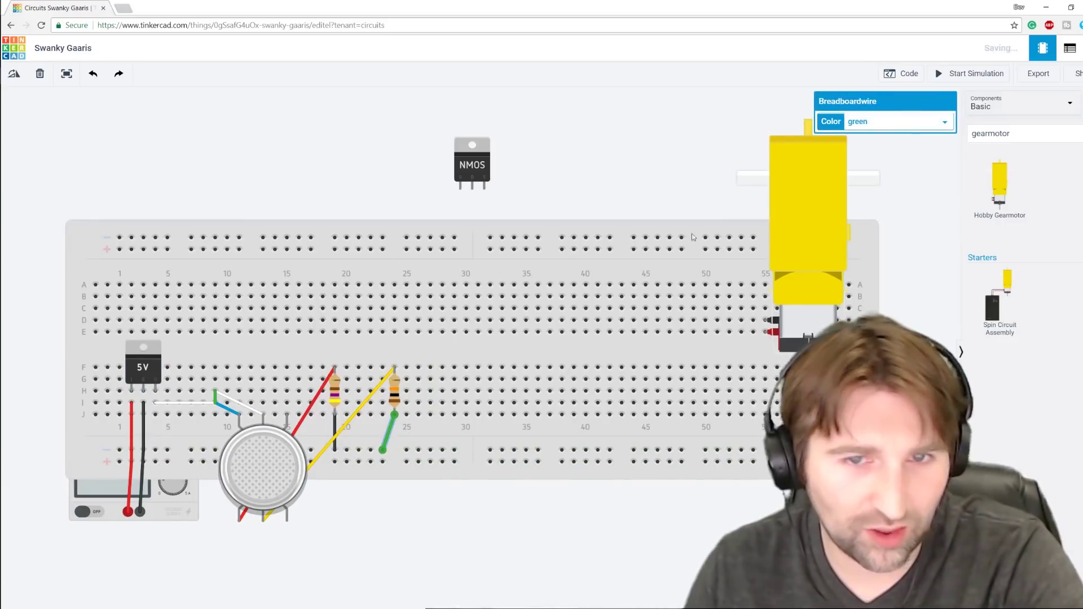
left_click(899, 118)
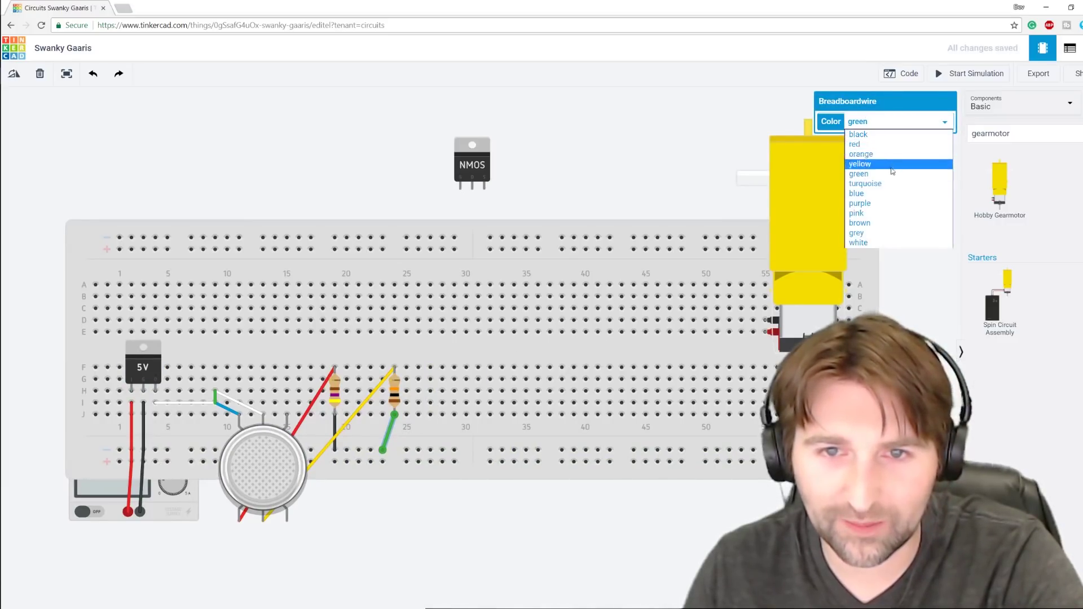
left_click(887, 135)
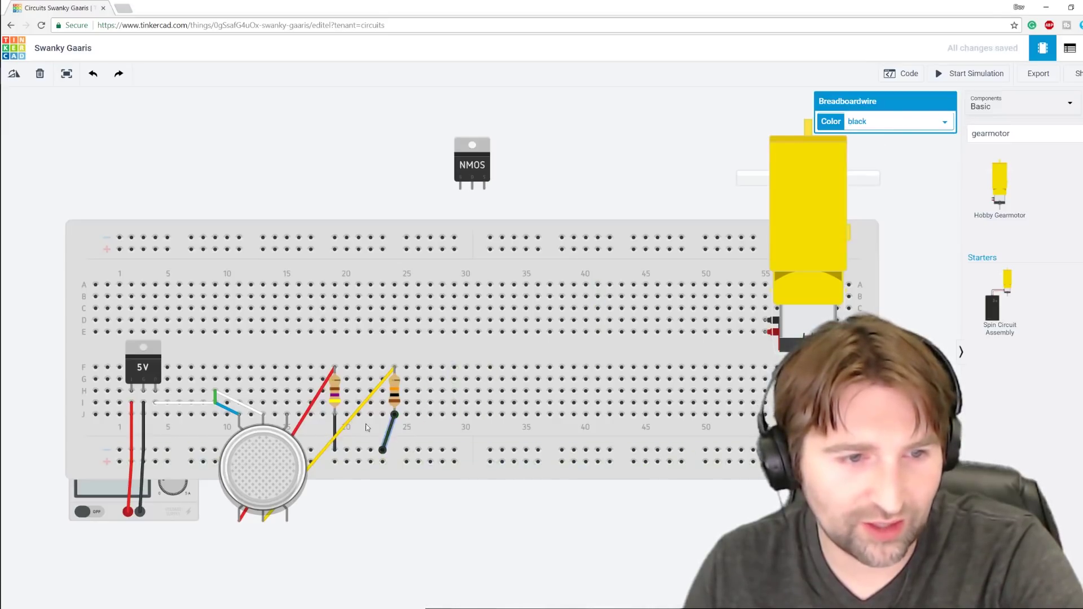
key("alt+Tab")
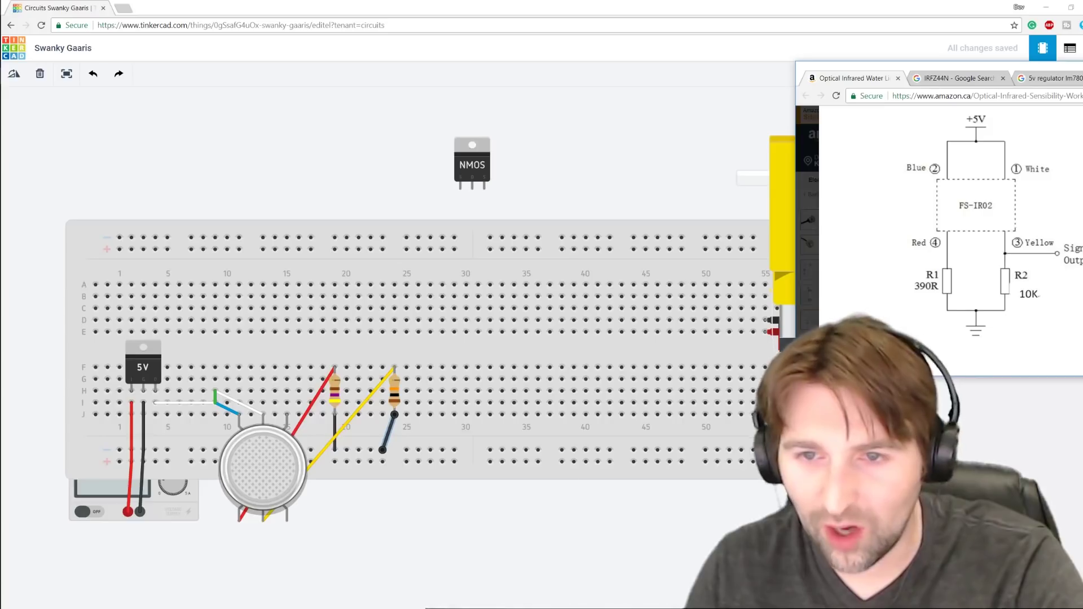
key("alt+Tab")
left_click(660, 167)
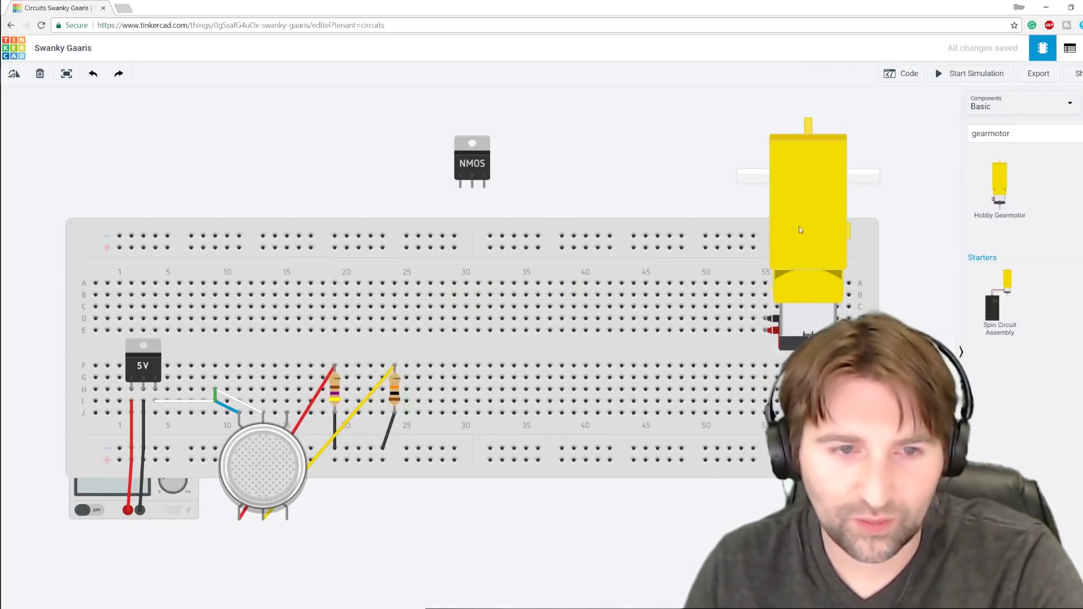
Step: Place the NMOS transistor near column 31 and check the IRFZ44N pinout
left_click_drag(481, 153, 486, 357)
key("alt+Tab")
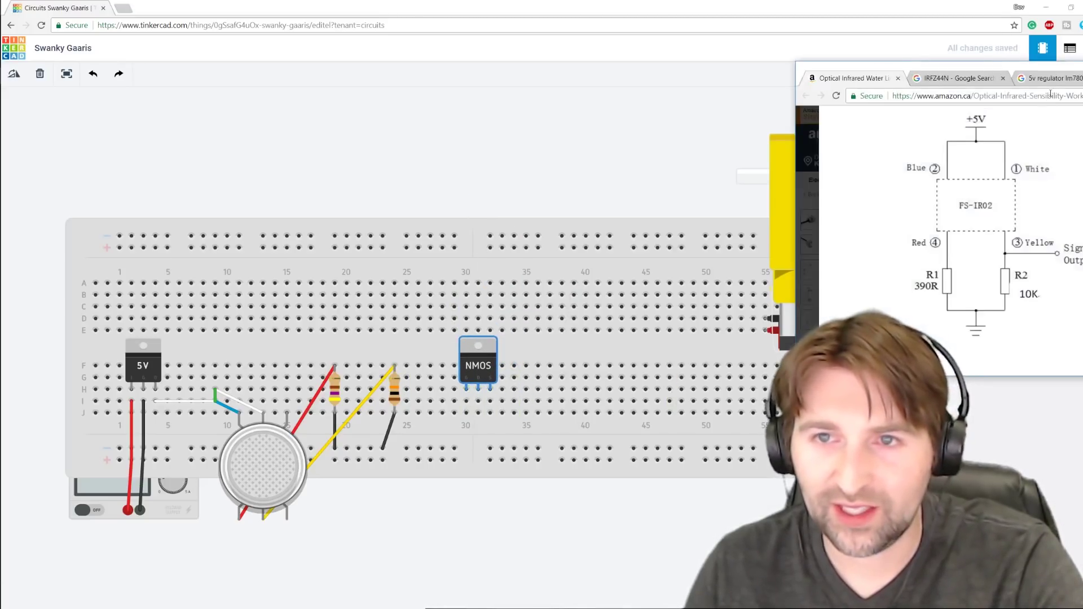
left_click(925, 83)
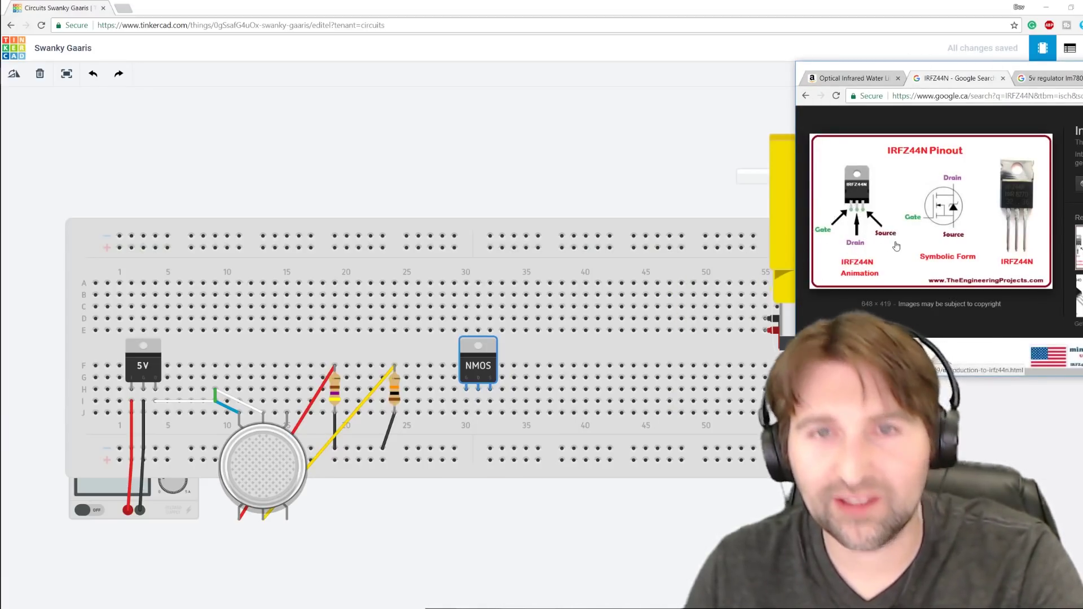
Step: Draw a yellow wire from the 10 kΩ resistor junction to the NMOS gate
left_click(394, 367)
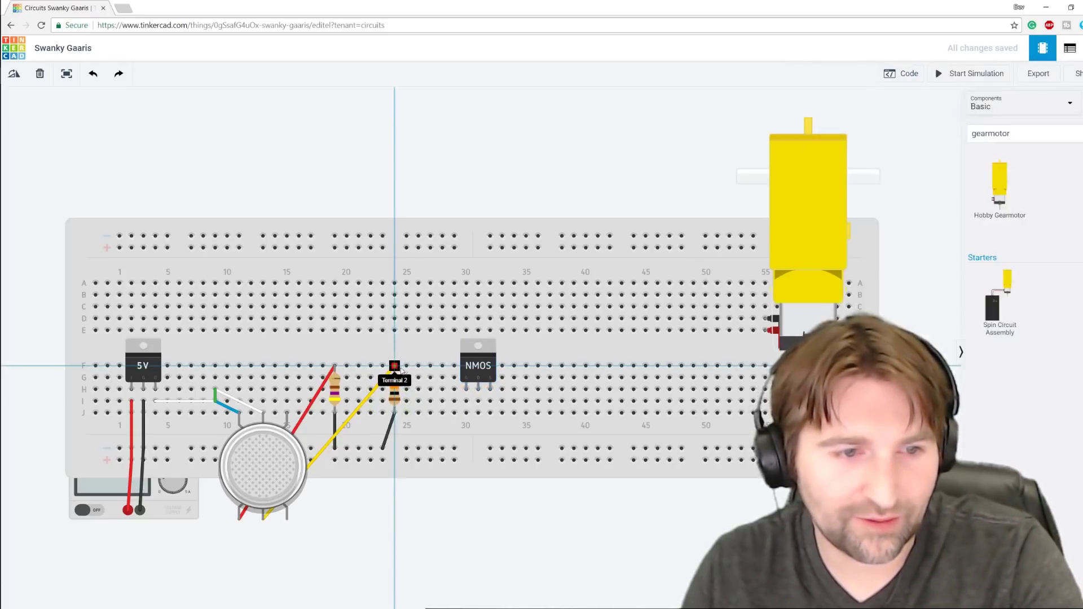
left_click(465, 389)
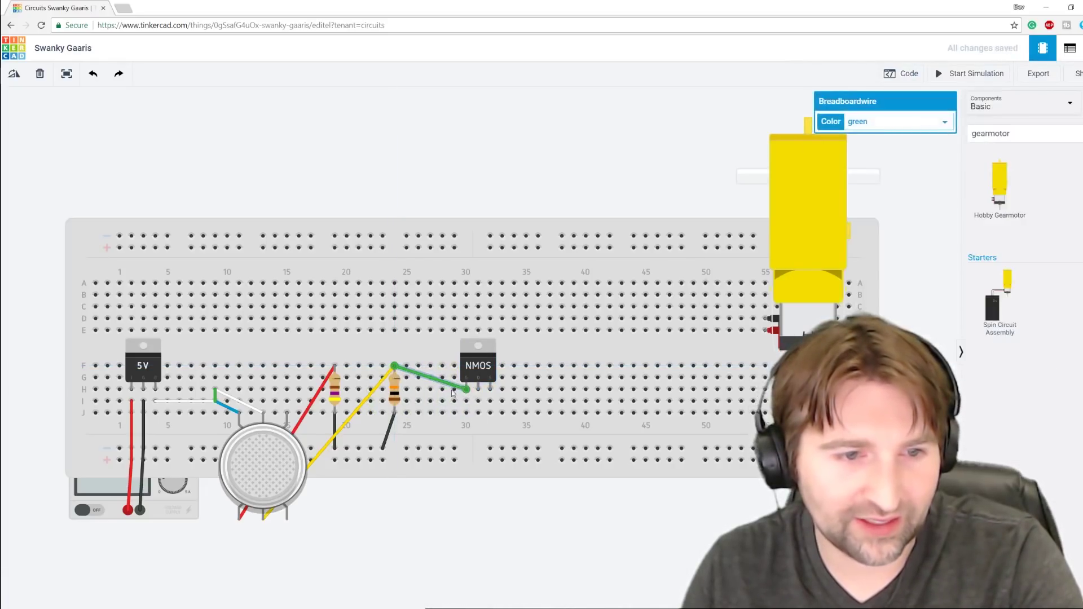
left_click(907, 122)
left_click(896, 164)
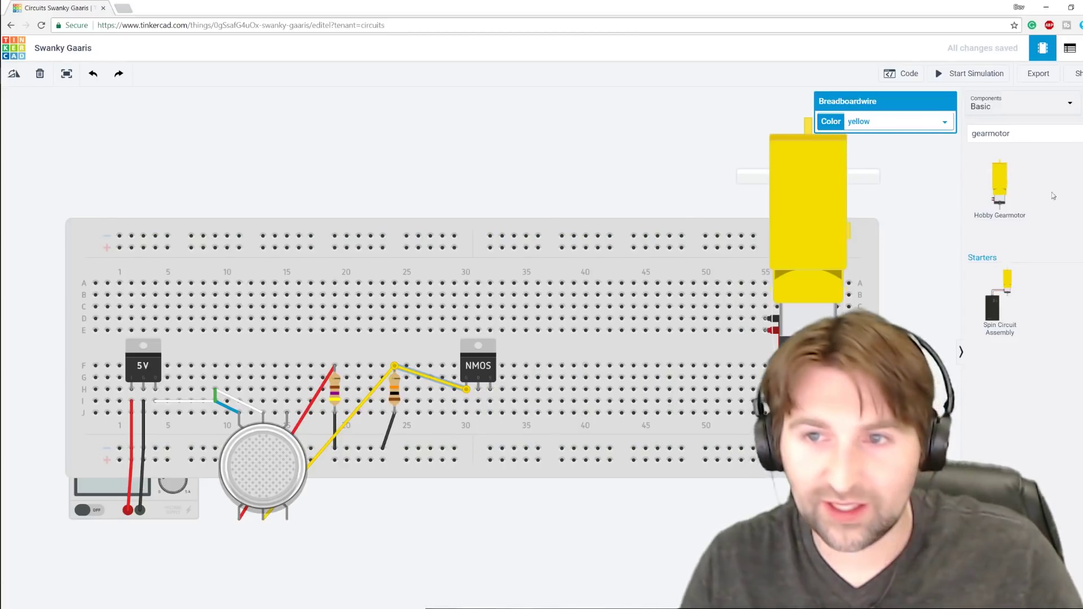
key("alt+Tab")
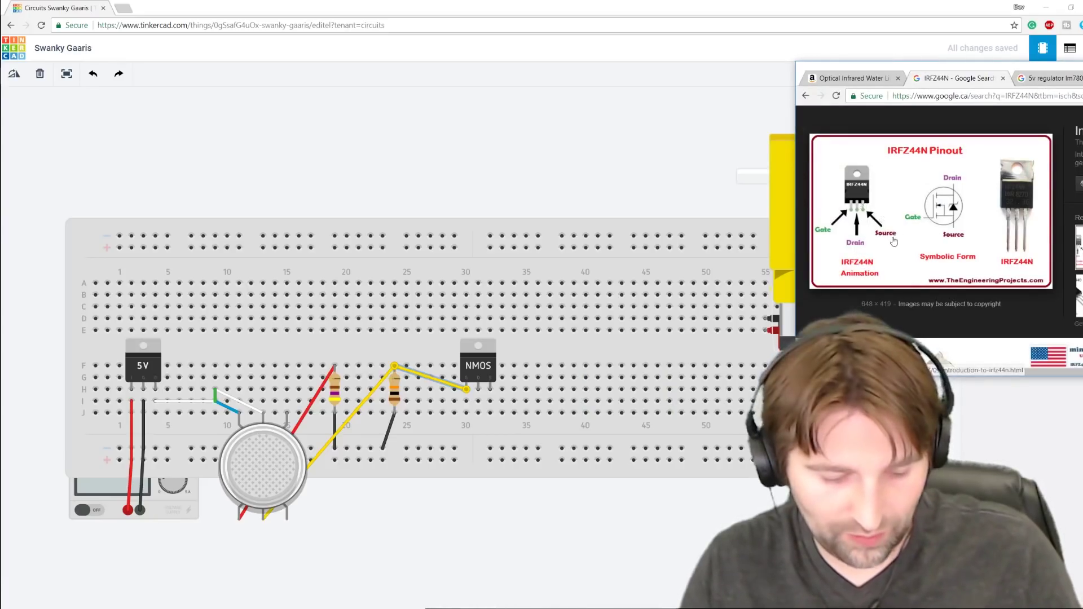
Step: Wire the NMOS source pin to the negative rail and color the wire black
left_click(491, 389)
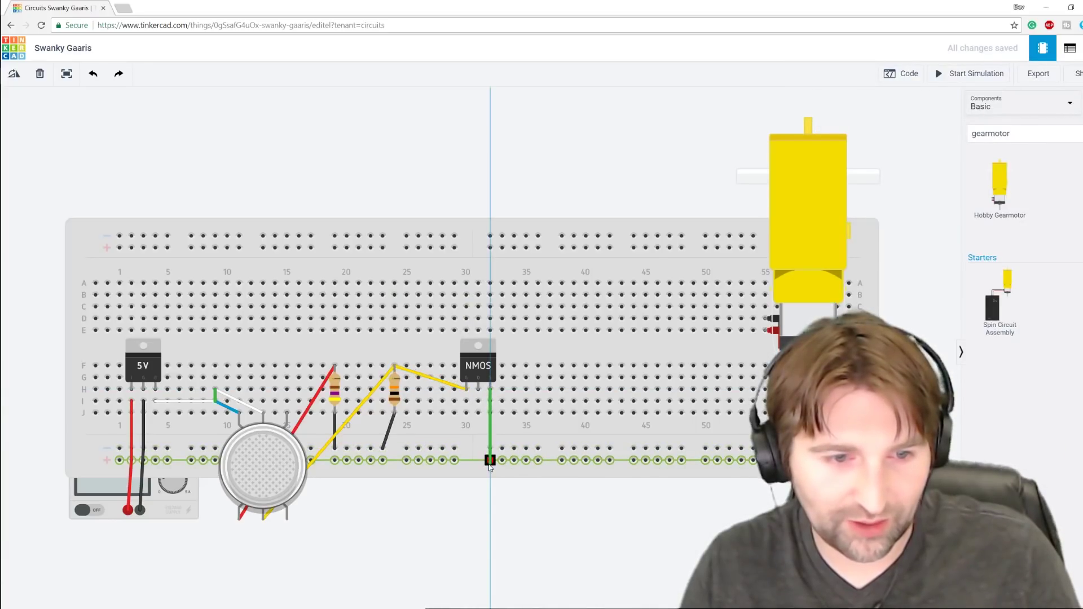
left_click(491, 449)
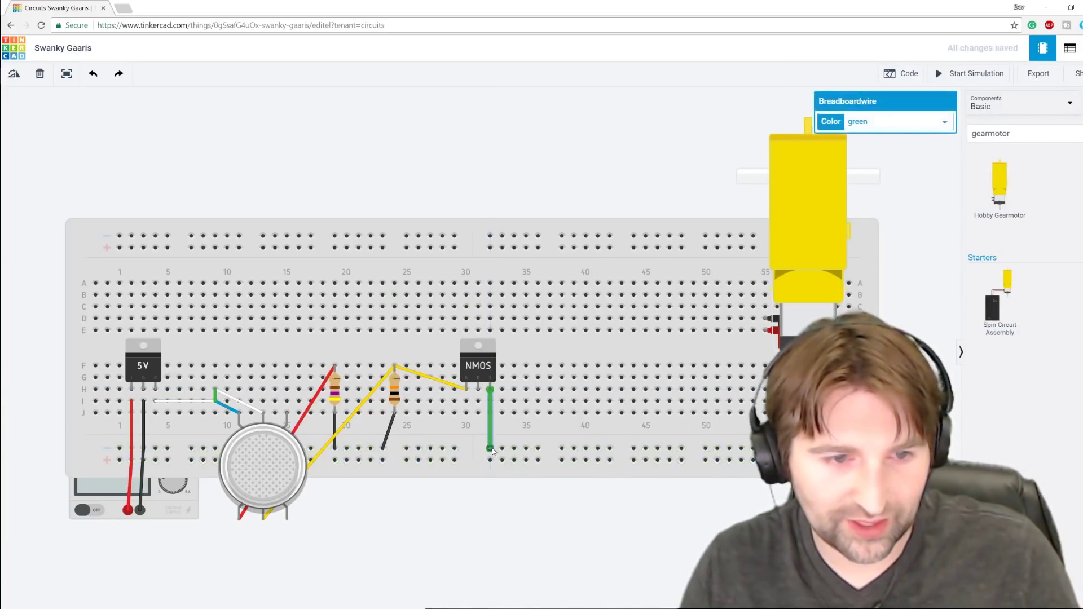
left_click(897, 122)
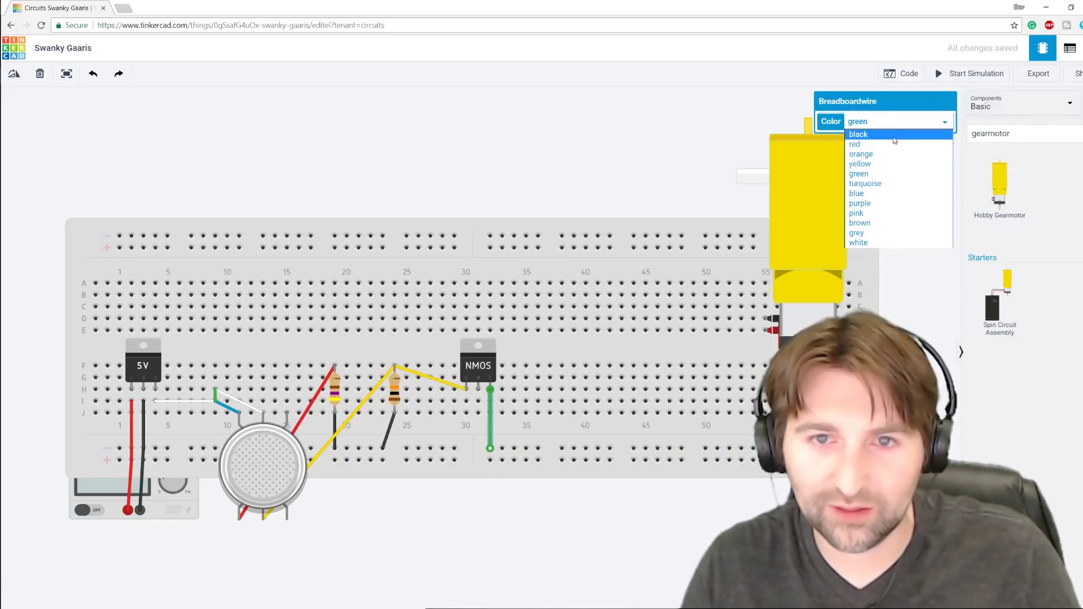
left_click(861, 134)
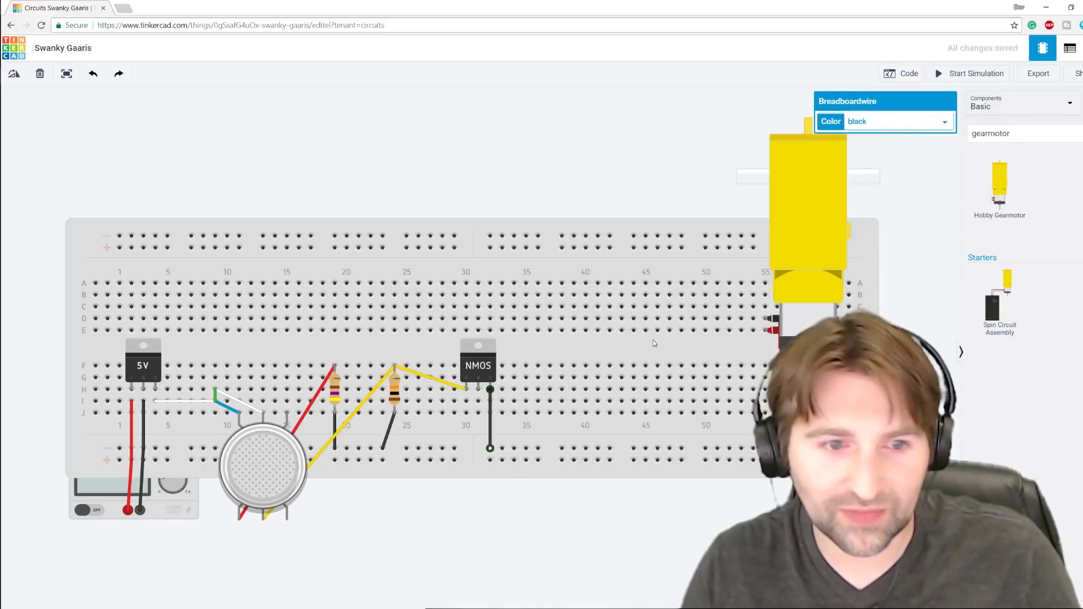
Step: Run a wire from the NMOS drain pin to the gearmotor's Negative terminal
left_click(479, 404)
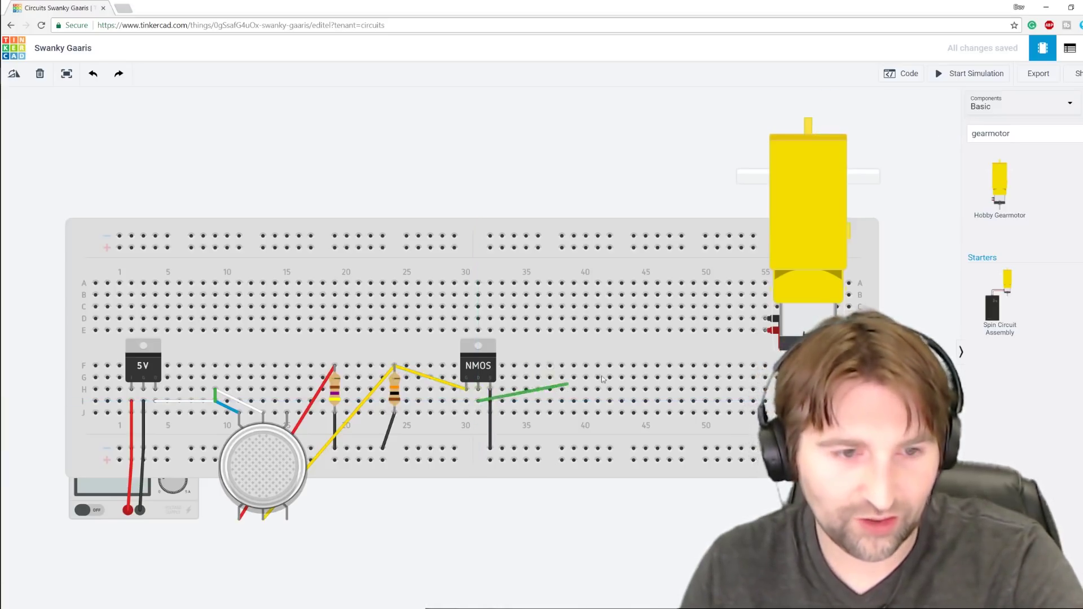
left_click(489, 399)
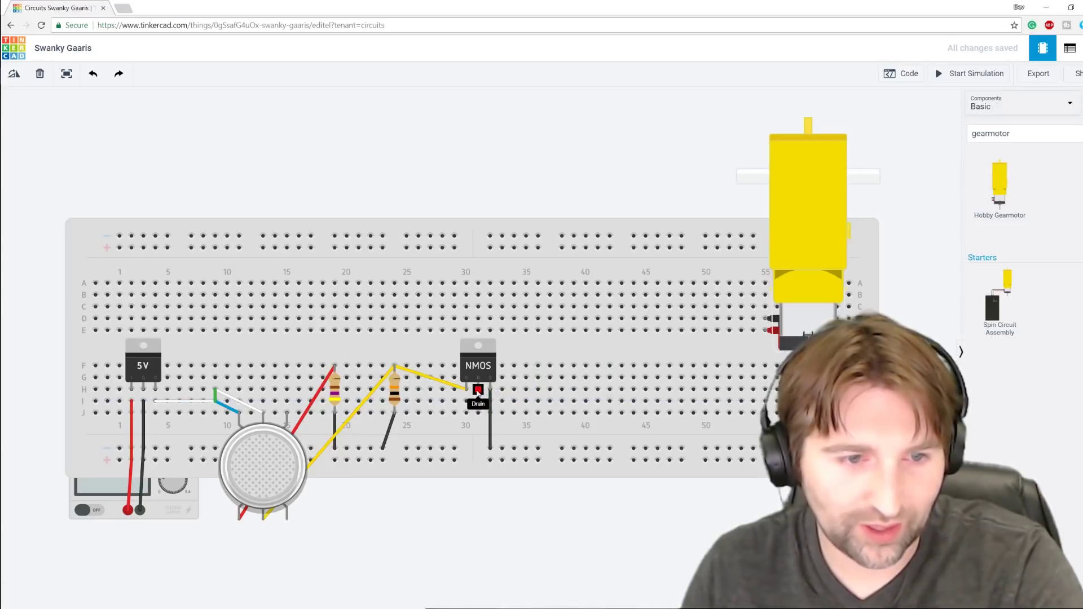
left_click(478, 392)
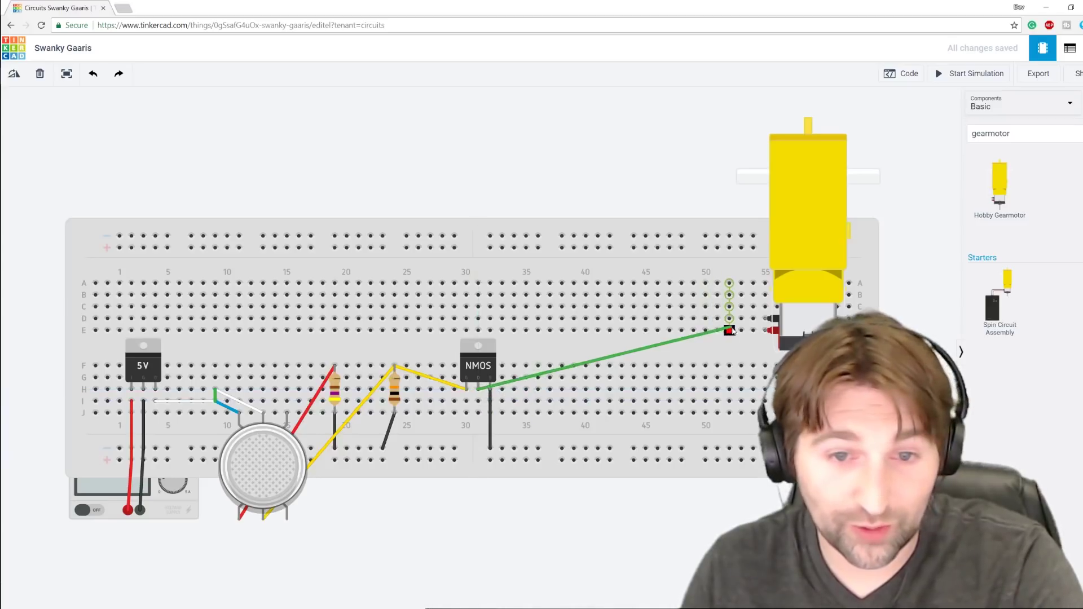
left_click(766, 321)
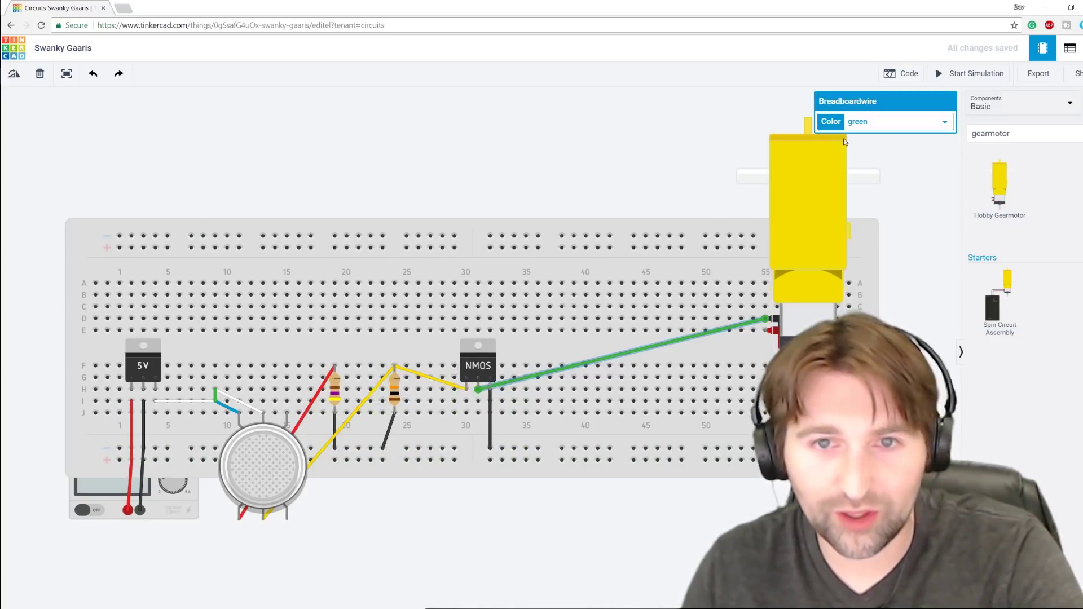
Step: Run a red wire from the gearmotor's positive terminal to the bottom rail; move the white wire to I15
left_click(767, 330)
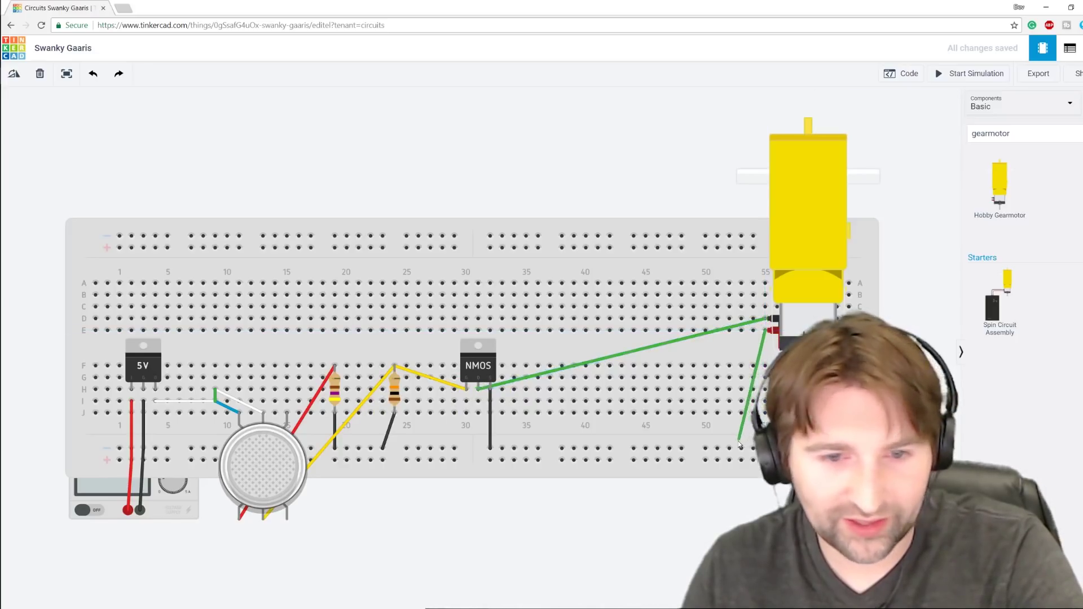
left_click(761, 453)
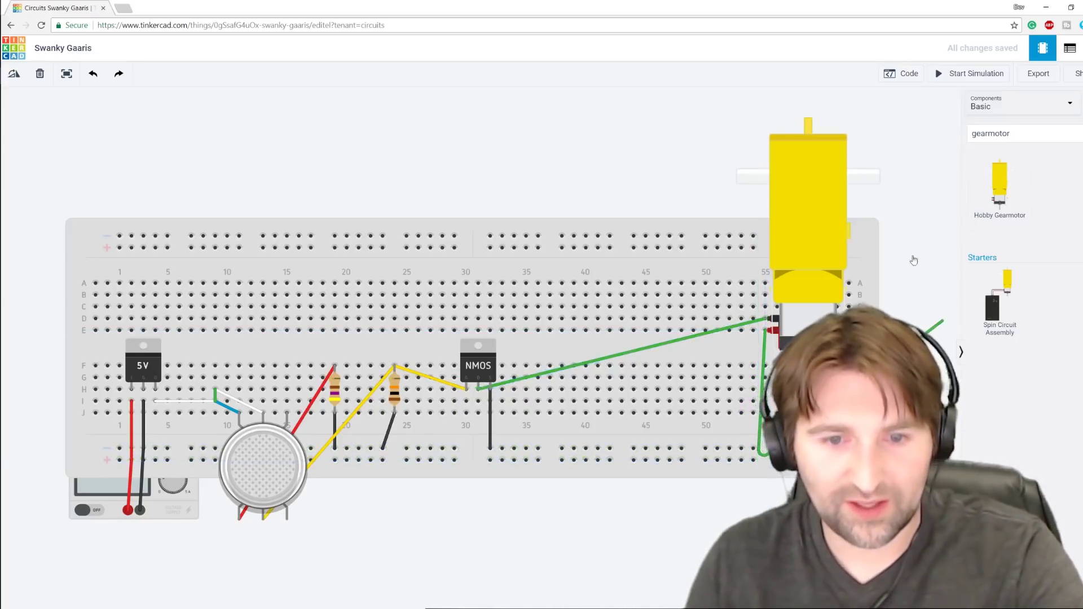
left_click(755, 461)
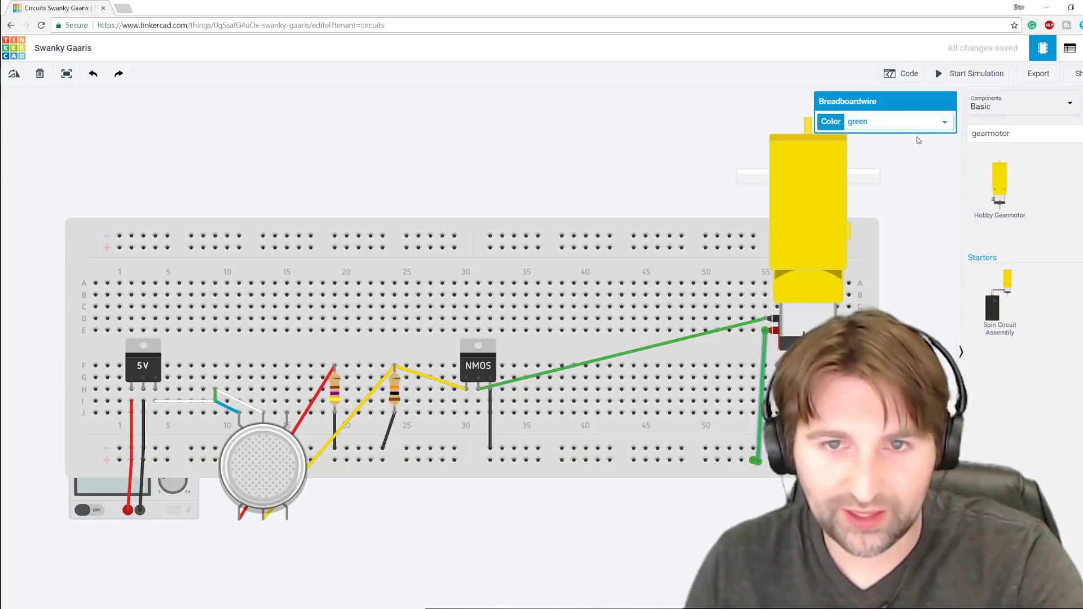
left_click(890, 125)
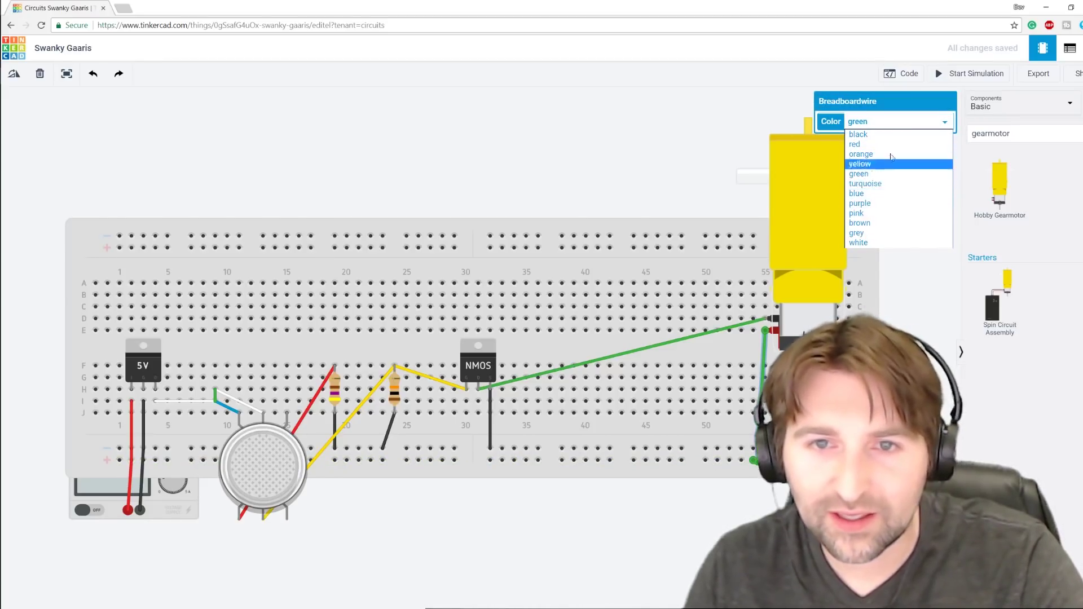
left_click(891, 146)
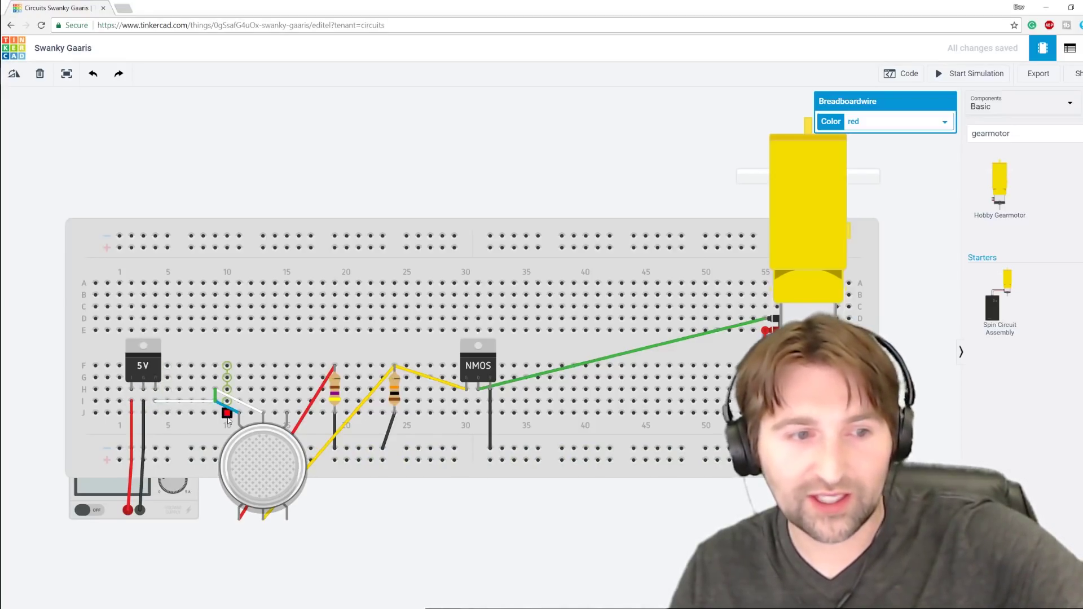
left_click(263, 401)
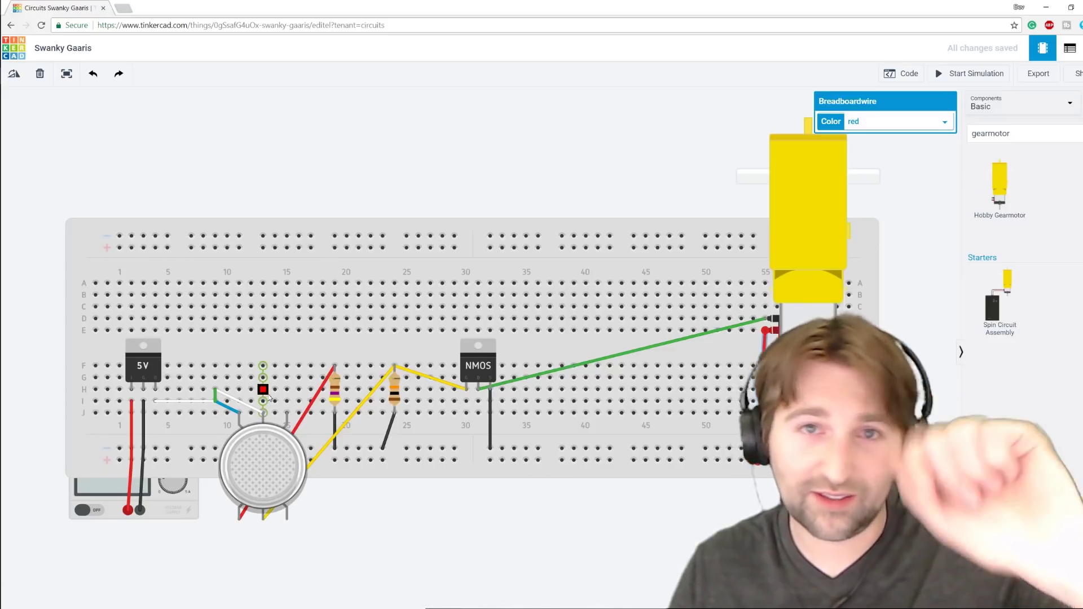